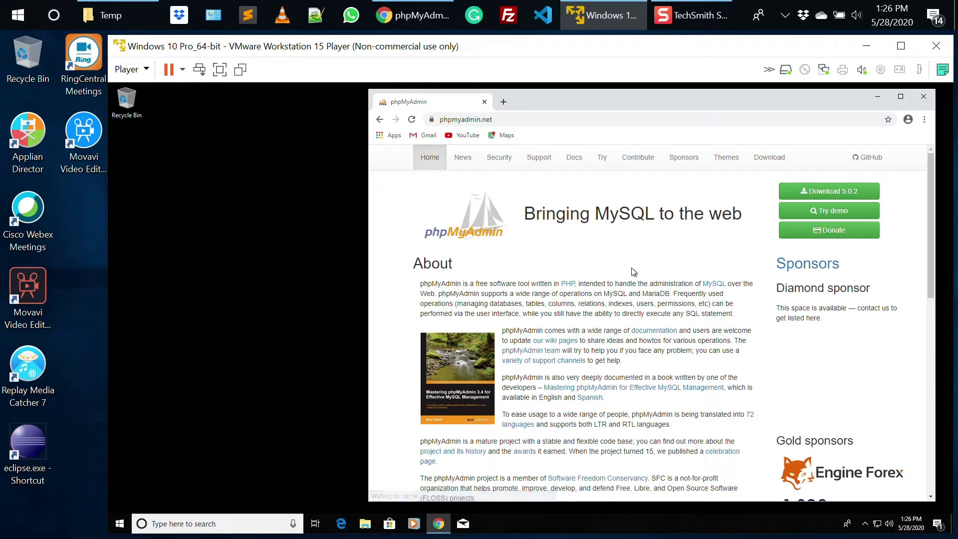
Open the Installing on Windows section of the phpMyAdmin documentation by way of the site's Support page
{"action": "left_click", "coordinate": [536, 159]}
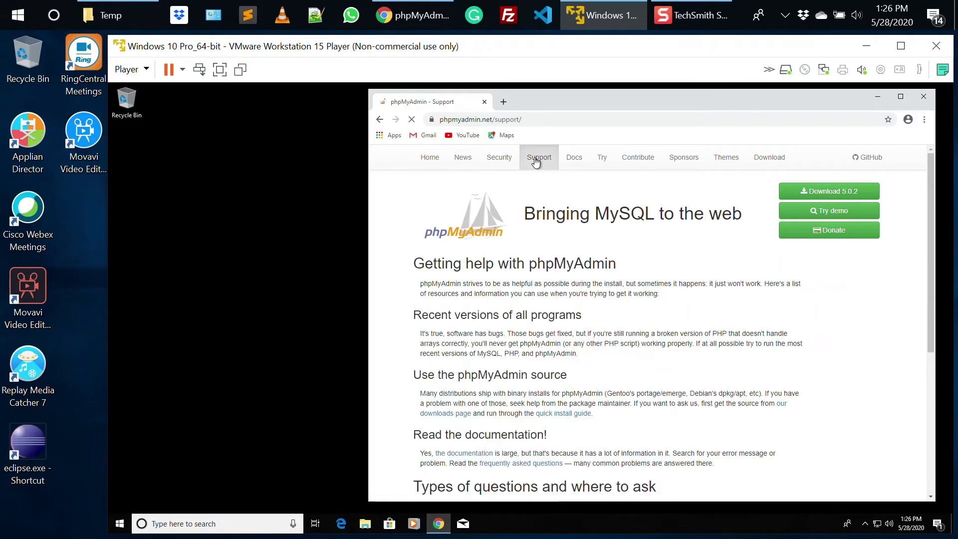
{"action": "left_click", "coordinate": [471, 456]}
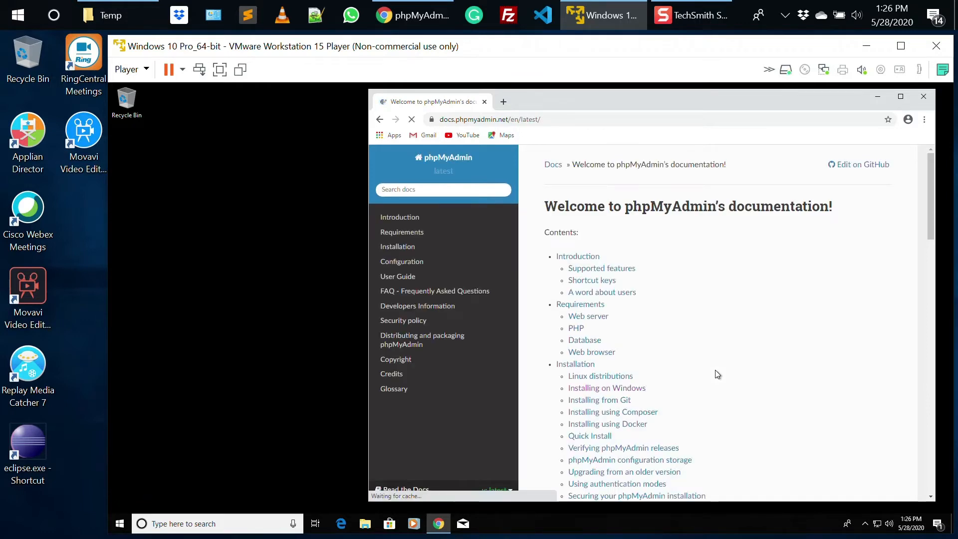
{"action": "left_click", "coordinate": [623, 391]}
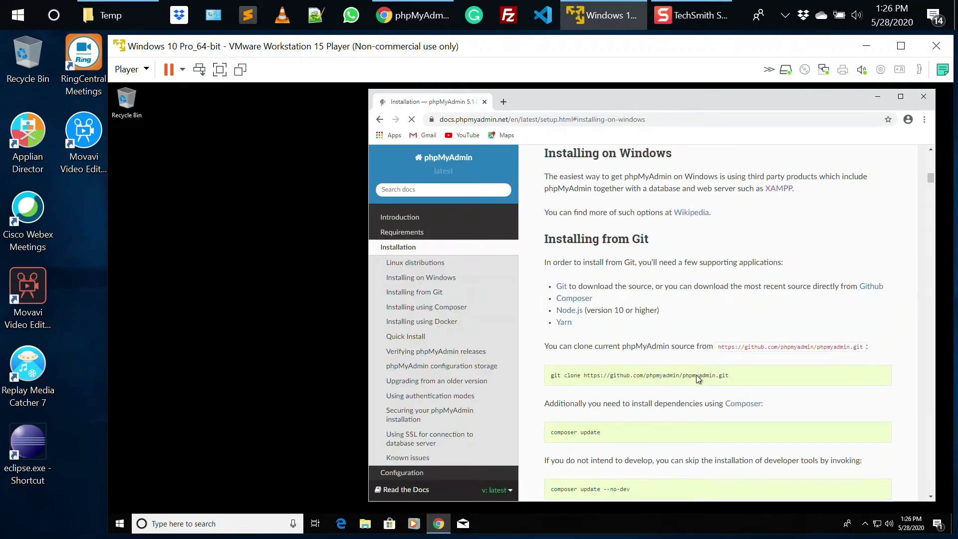
Follow the documentation's link to the XAMPP site and download the XAMPP for Windows 7.4.6 installer
{"action": "left_click", "coordinate": [781, 189]}
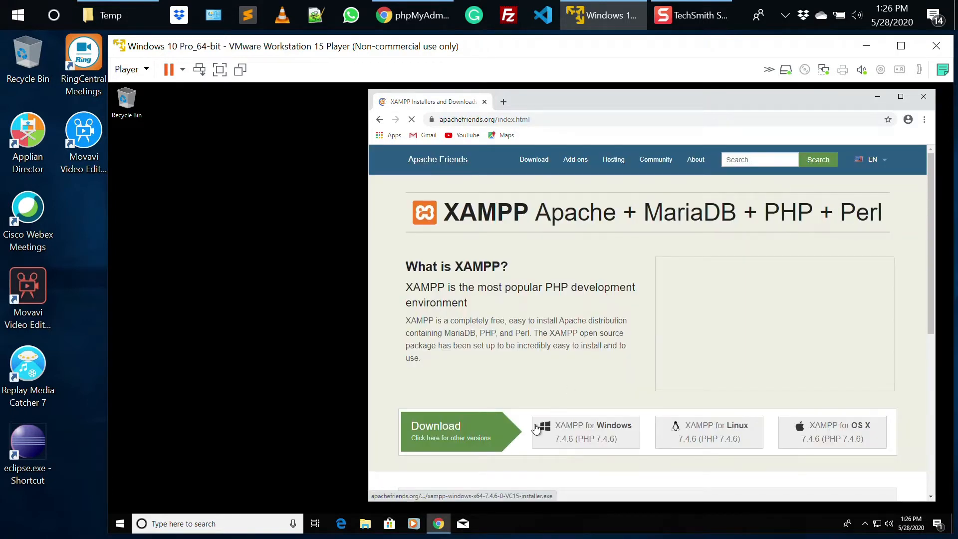
{"action": "left_click", "coordinate": [600, 439]}
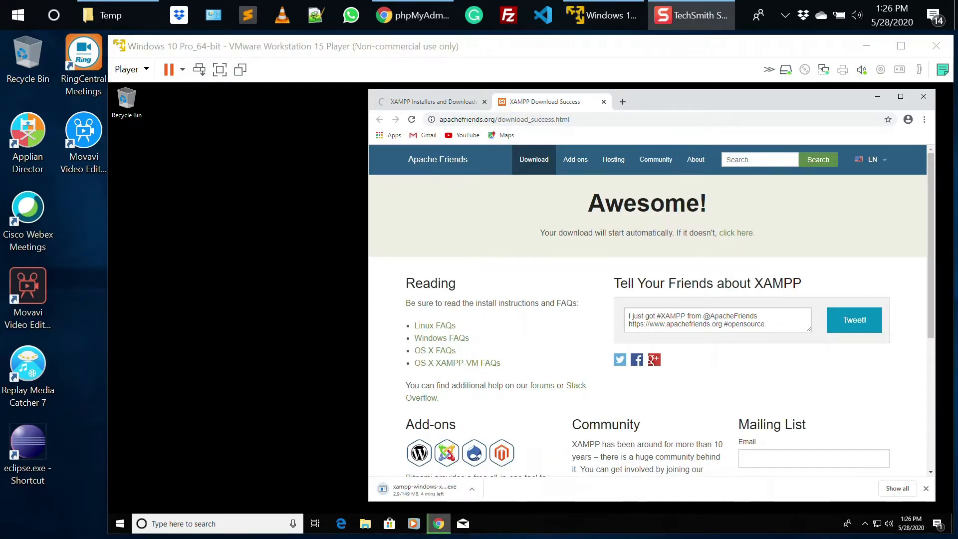
{"action": "left_click", "coordinate": [473, 495]}
{"action": "left_click", "coordinate": [472, 491]}
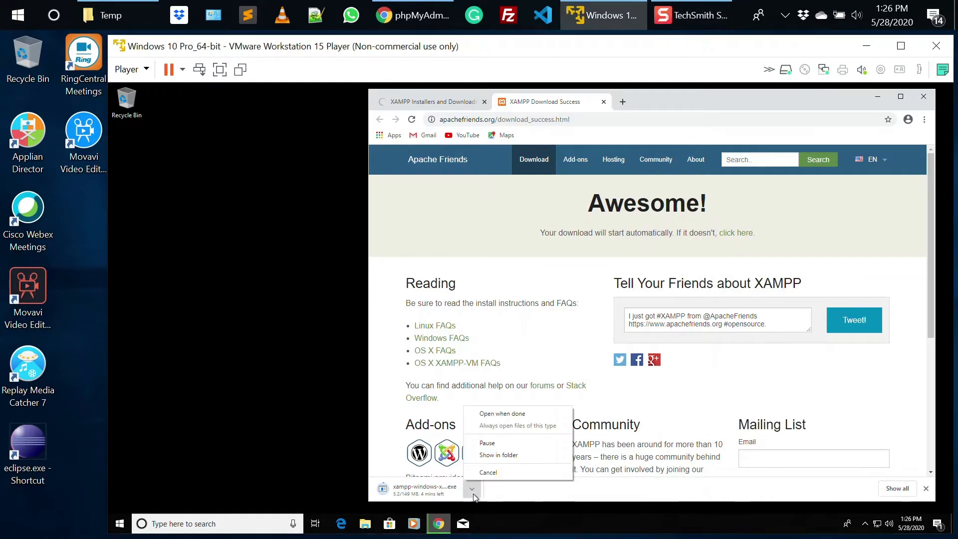
{"action": "left_click", "coordinate": [870, 203]}
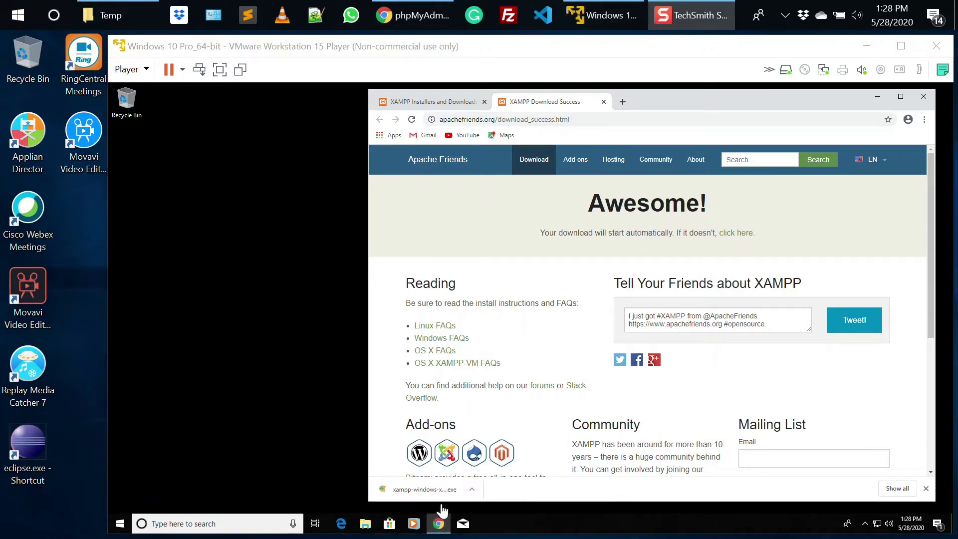
Show the downloaded XAMPP installer in its Downloads folder and minimize the browser window
{"action": "left_click", "coordinate": [474, 492]}
{"action": "left_click", "coordinate": [474, 493]}
{"action": "left_click", "coordinate": [499, 455]}
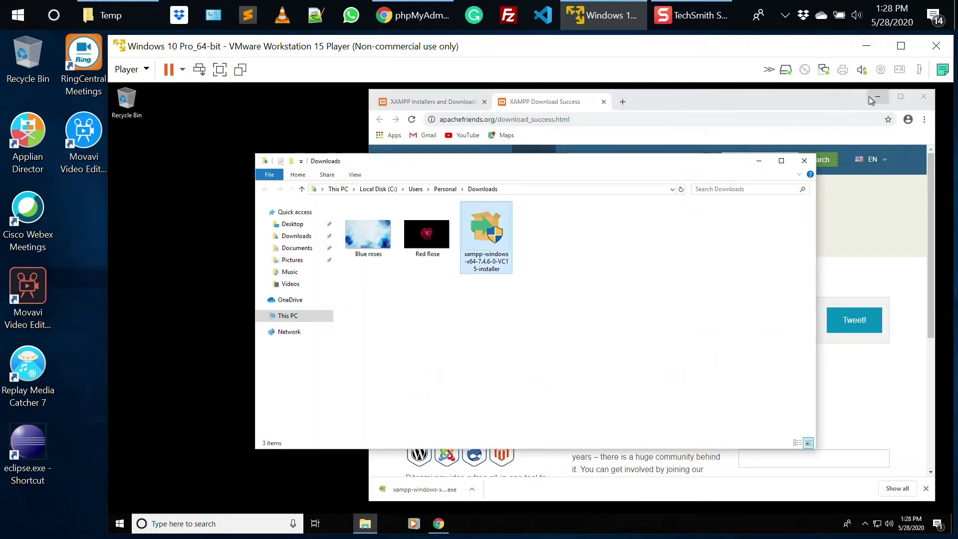
{"action": "left_click", "coordinate": [869, 97]}
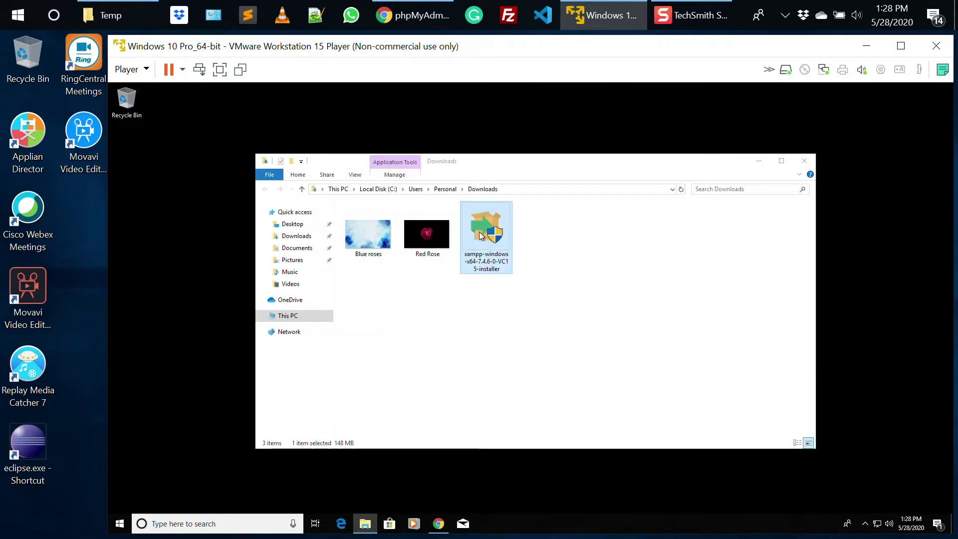
Launch the xampp-windows-x64-7.4.6-0-VC15 installer and allow it to make changes to the device
{"action": "right_click", "coordinate": [479, 233]}
{"action": "left_click", "coordinate": [514, 251]}
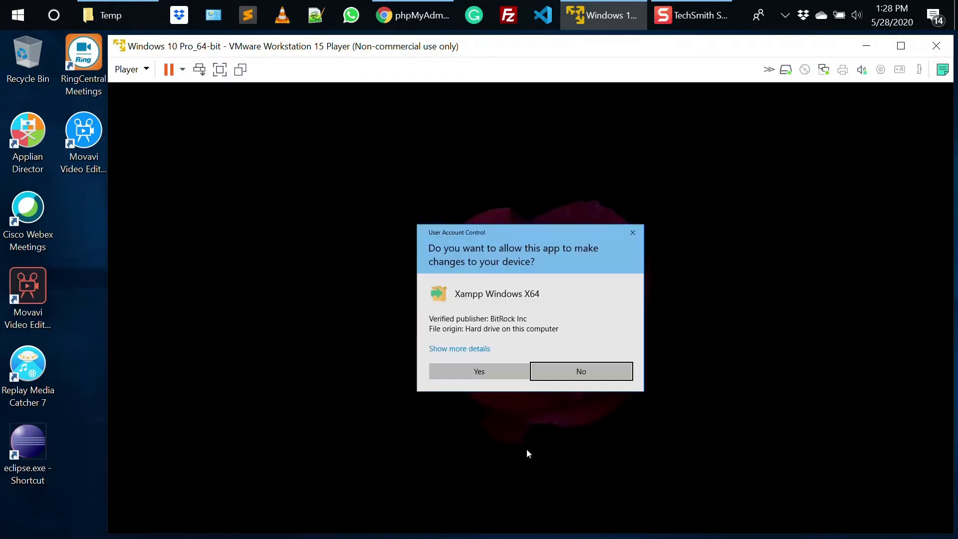
{"action": "left_click", "coordinate": [491, 376]}
{"action": "left_click_drag", "start_coordinate": [631, 165], "coordinate": [749, 118]}
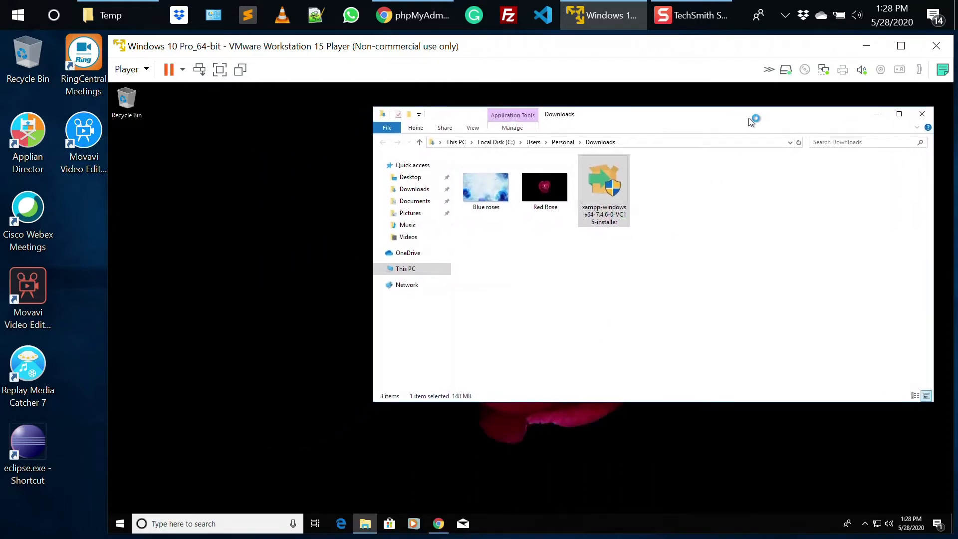
Run dxdiag to launch the DirectX Diagnostic Tool and accept the check for digitally signed drivers
{"action": "key", "text": "super+r"}
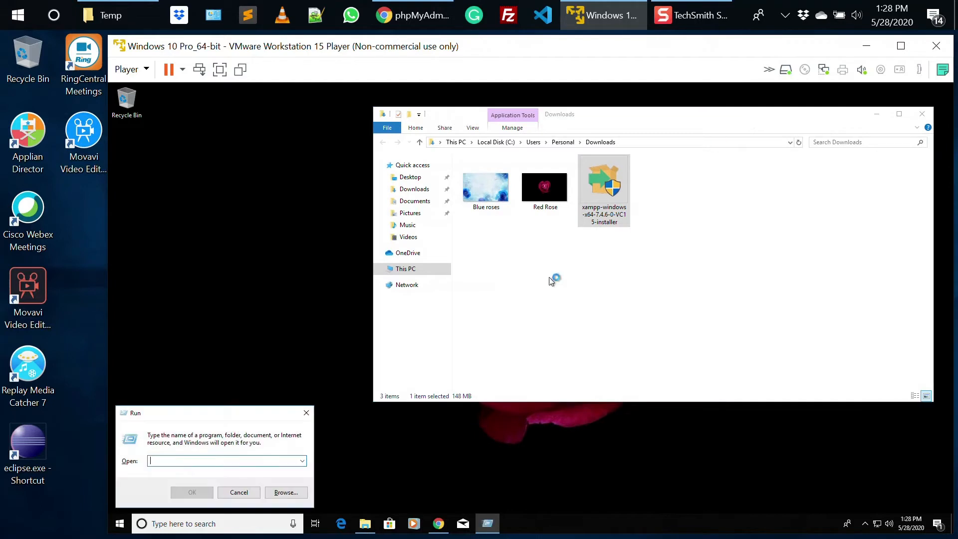
{"action": "type", "text": "dxdiag"}
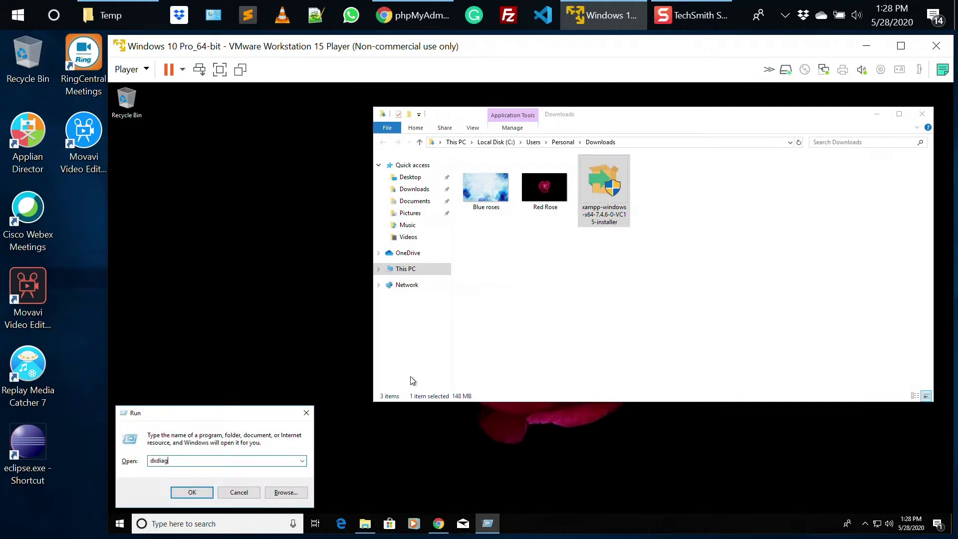
{"action": "key", "text": "Return"}
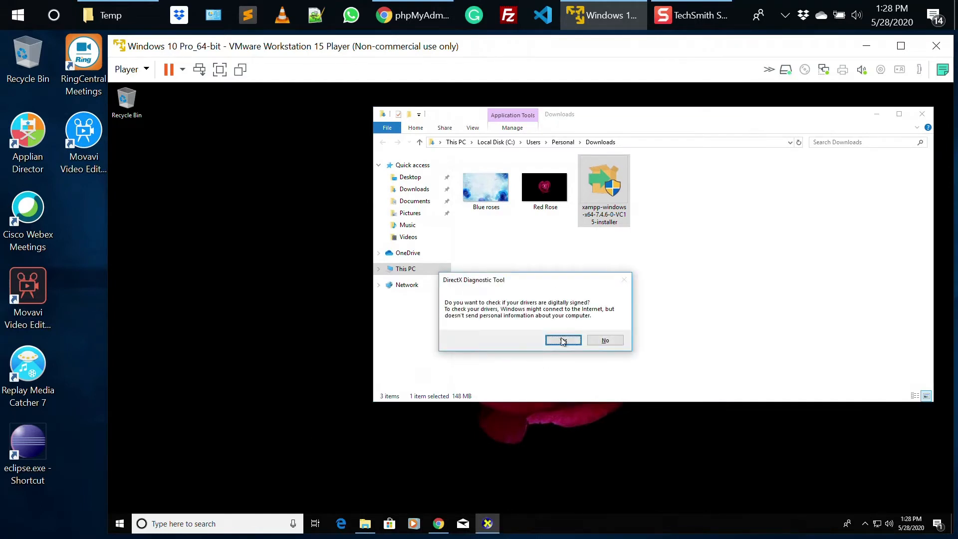
{"action": "left_click", "coordinate": [564, 340]}
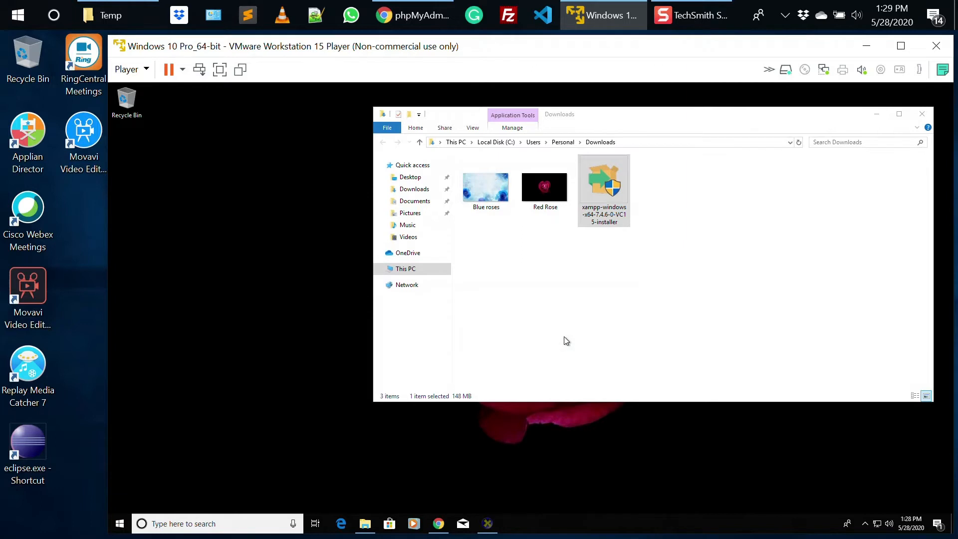
Minimize the Downloads window and acknowledge the XAMPP installer's User Account Control warning
{"action": "left_click", "coordinate": [876, 115]}
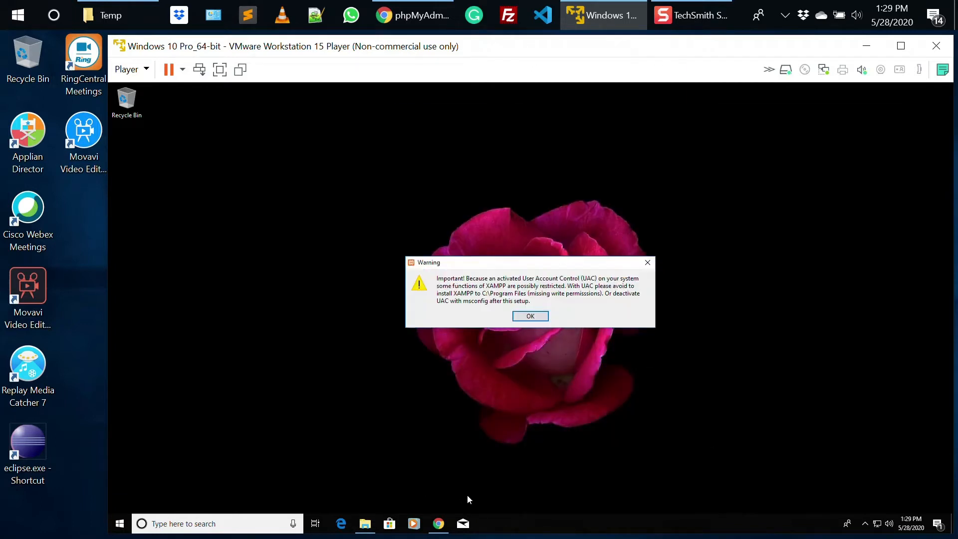
{"action": "left_click", "coordinate": [539, 317]}
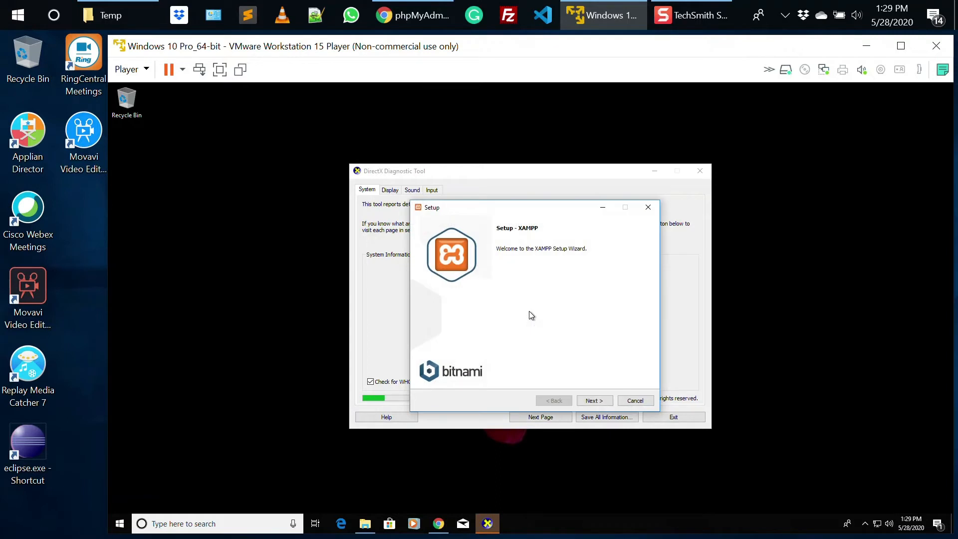
Move the XAMPP setup wizard aside, check the system information in the DirectX Diagnostic Tool, and exit the tool
{"action": "left_click_drag", "start_coordinate": [532, 204], "coordinate": [746, 283]}
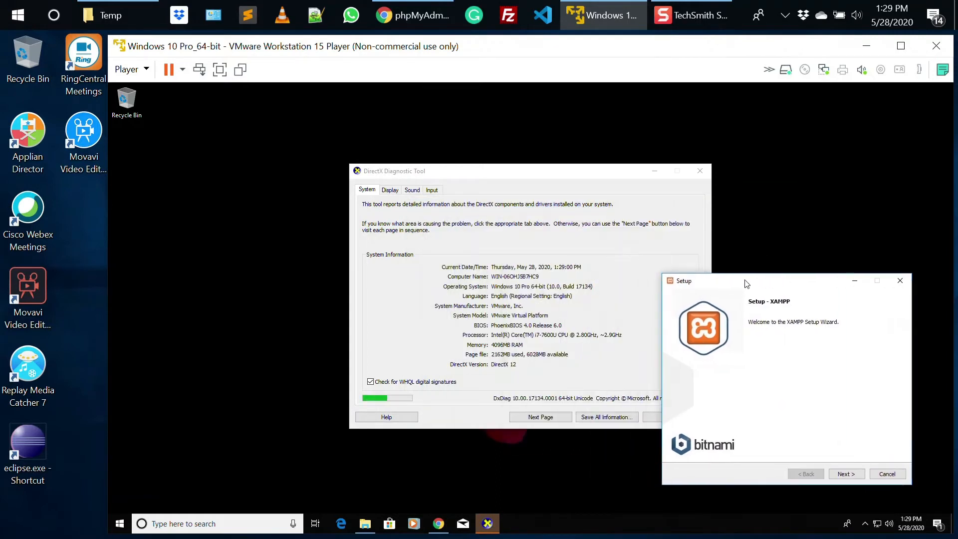
{"action": "left_click", "coordinate": [513, 298]}
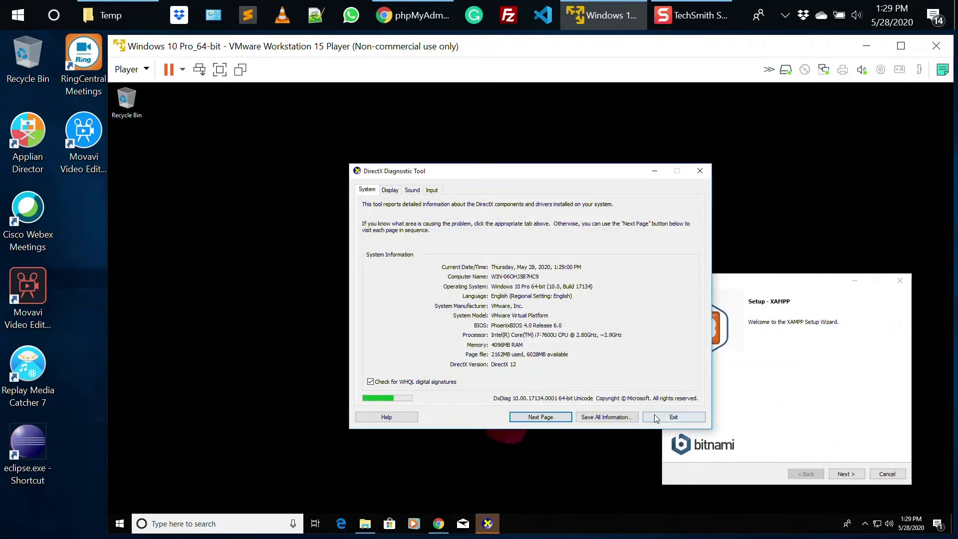
{"action": "left_click", "coordinate": [654, 415]}
Advance the XAMPP setup wizard with all components including phpMyAdmin, the C:\xampp installation folder and English as the language
{"action": "left_click_drag", "start_coordinate": [786, 278], "coordinate": [538, 190]}
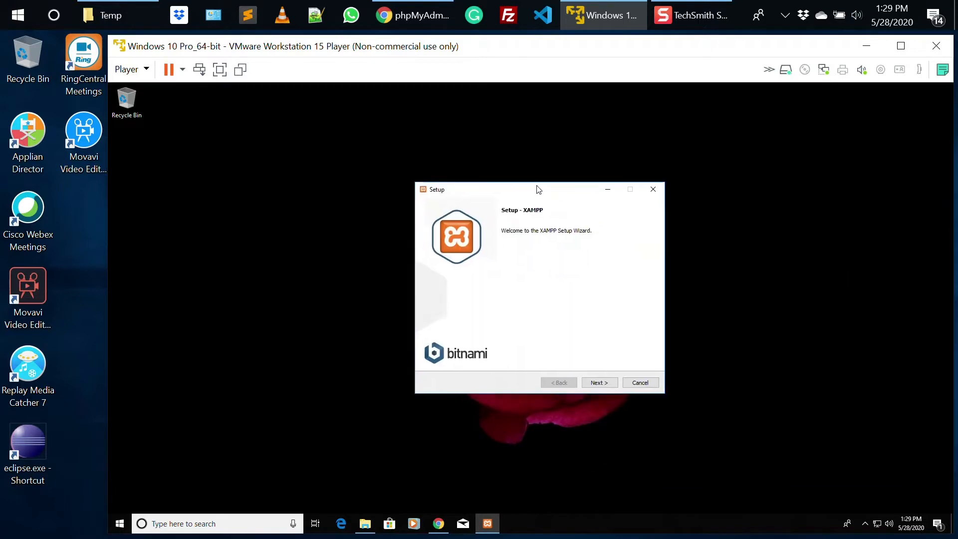
{"action": "left_click", "coordinate": [592, 383]}
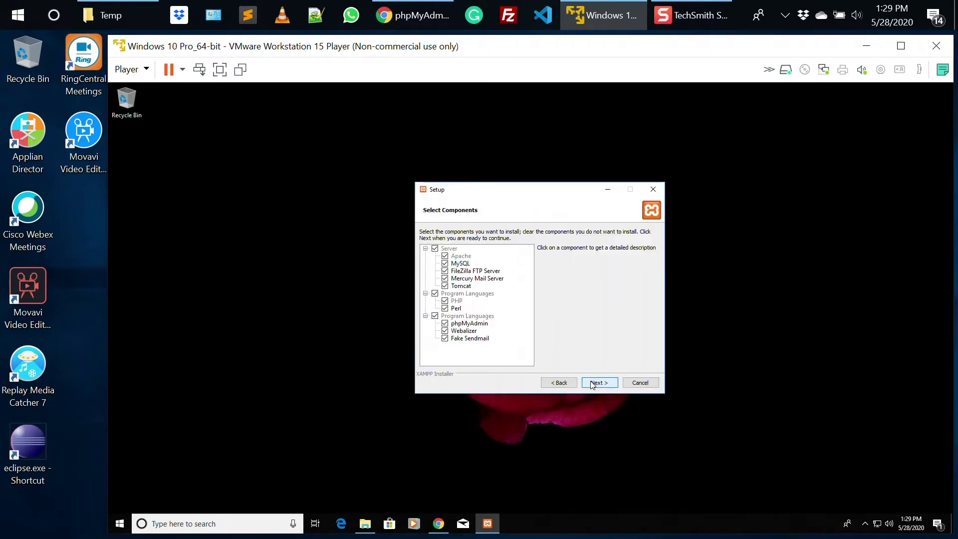
{"action": "left_click", "coordinate": [459, 323]}
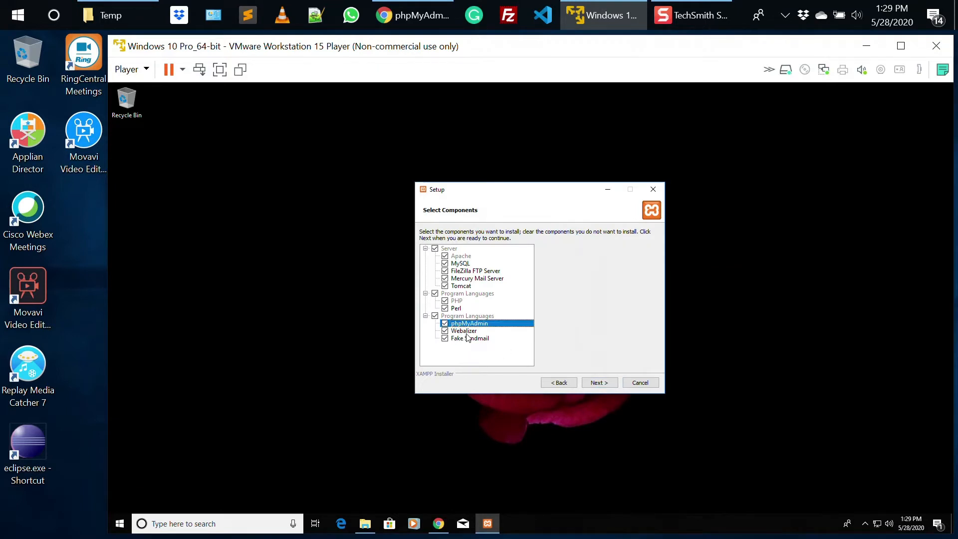
{"action": "left_click", "coordinate": [596, 384]}
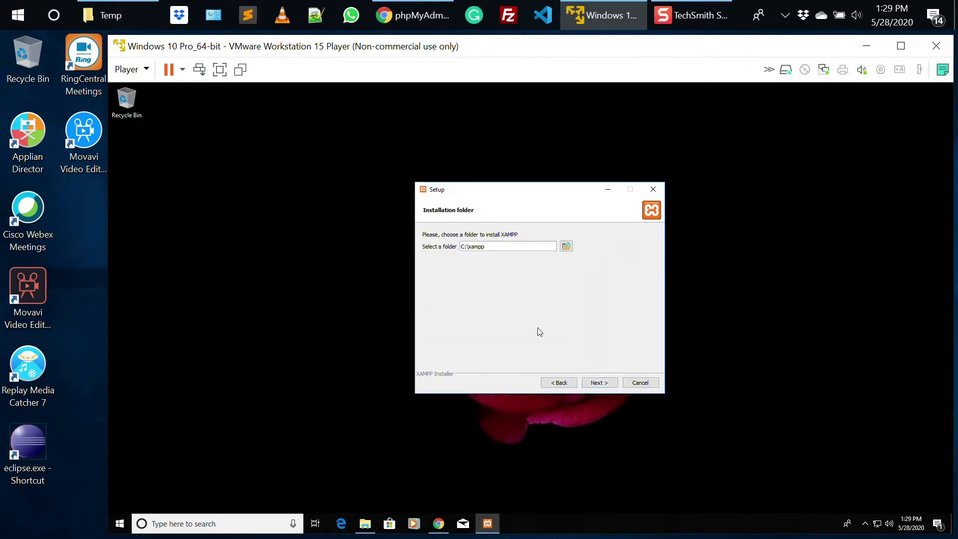
{"action": "left_click", "coordinate": [600, 385]}
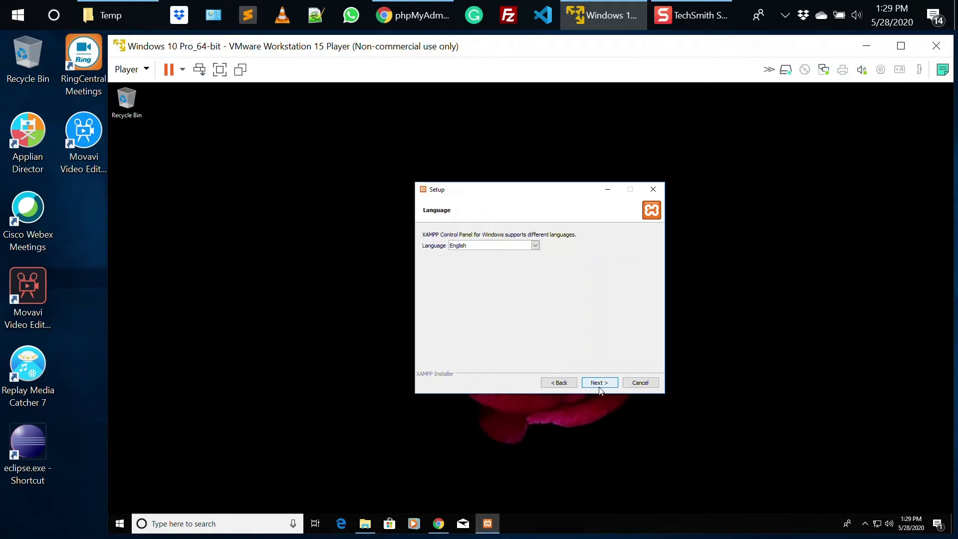
{"action": "left_click", "coordinate": [600, 383]}
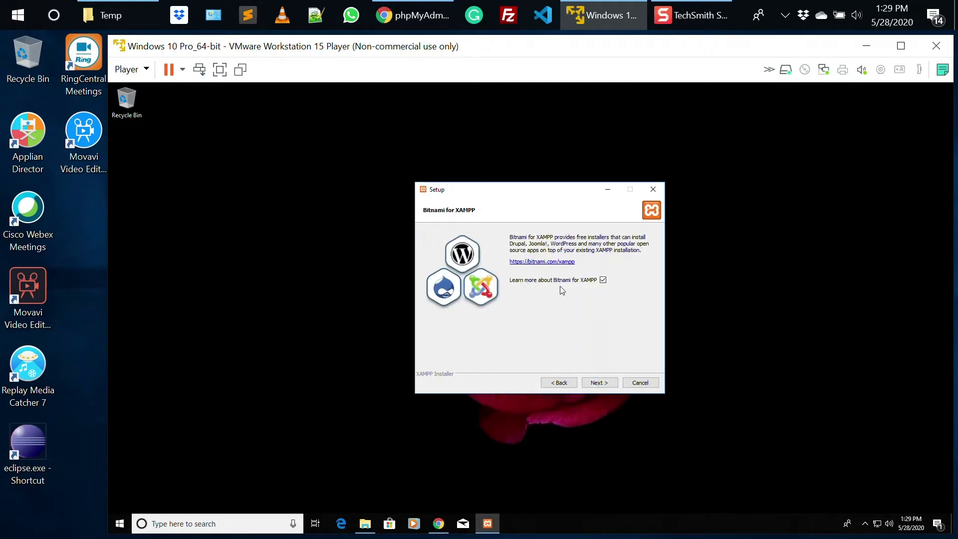
Turn off the option to learn more about Bitnami for XAMPP and start the installation
{"action": "left_click", "coordinate": [604, 280]}
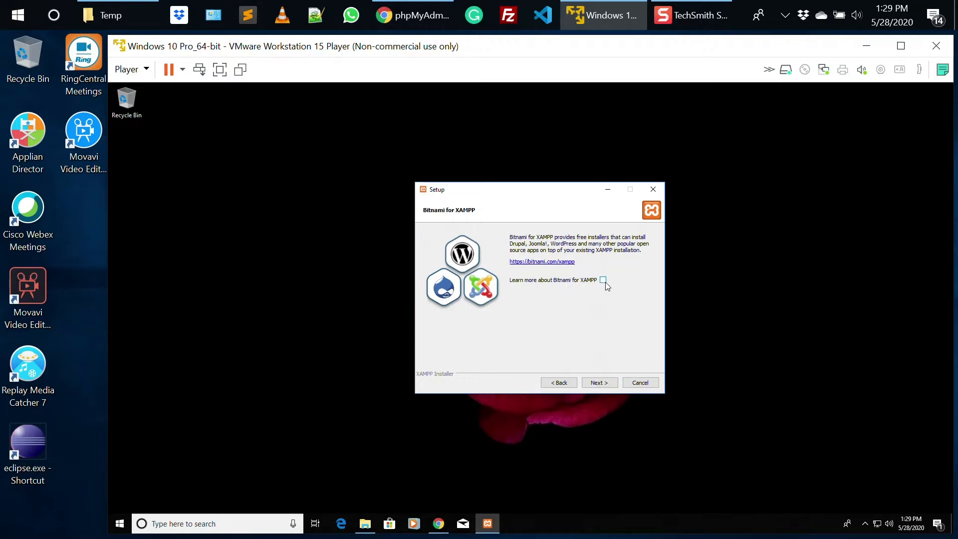
{"action": "left_click", "coordinate": [599, 386]}
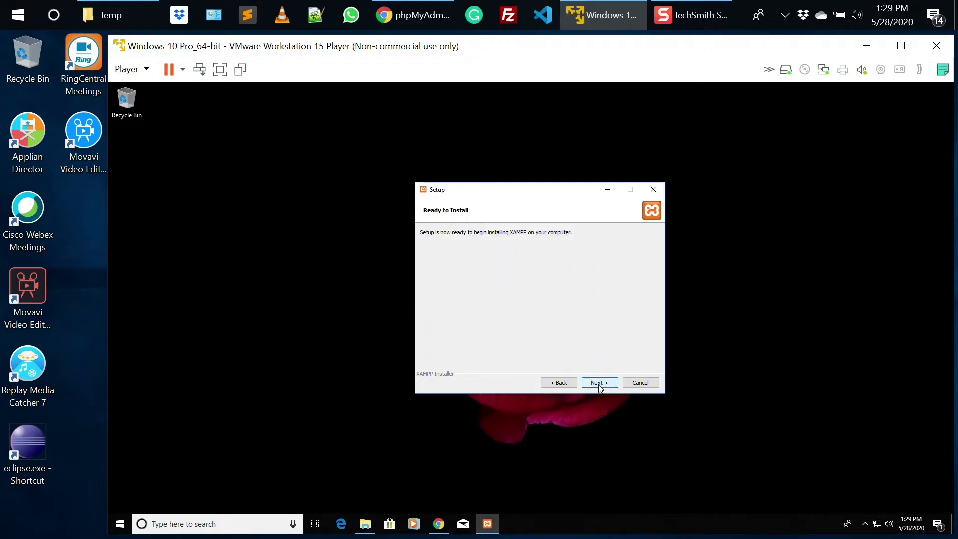
{"action": "left_click", "coordinate": [600, 385]}
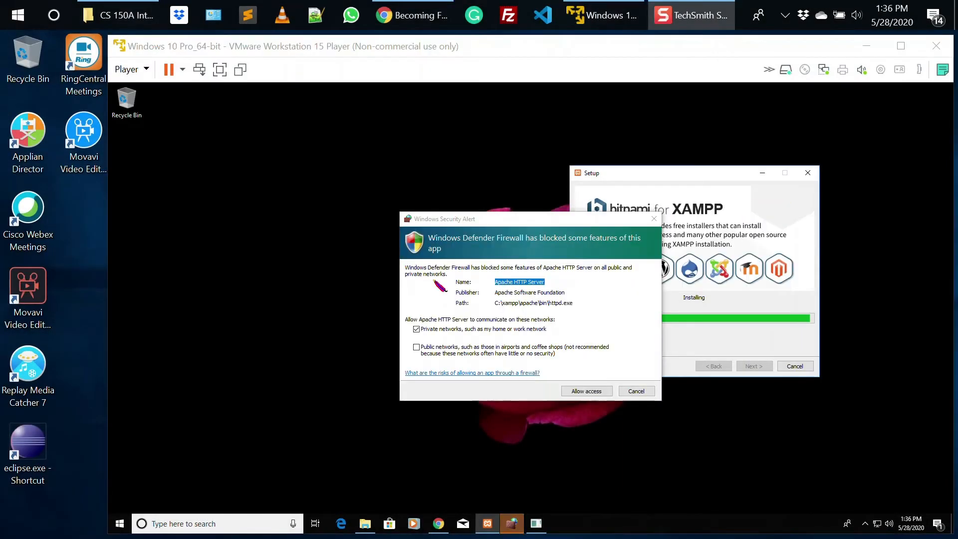
Allow Apache HTTP Server through the firewall on private and public networks, and finish the XAMPP setup with the Control Panel set to start
{"action": "left_click", "coordinate": [417, 348]}
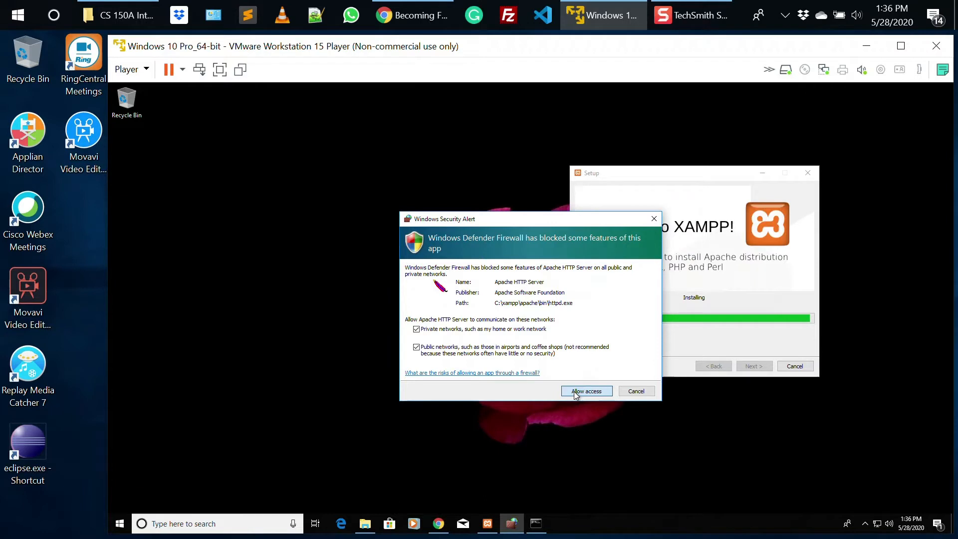
{"action": "left_click", "coordinate": [576, 392]}
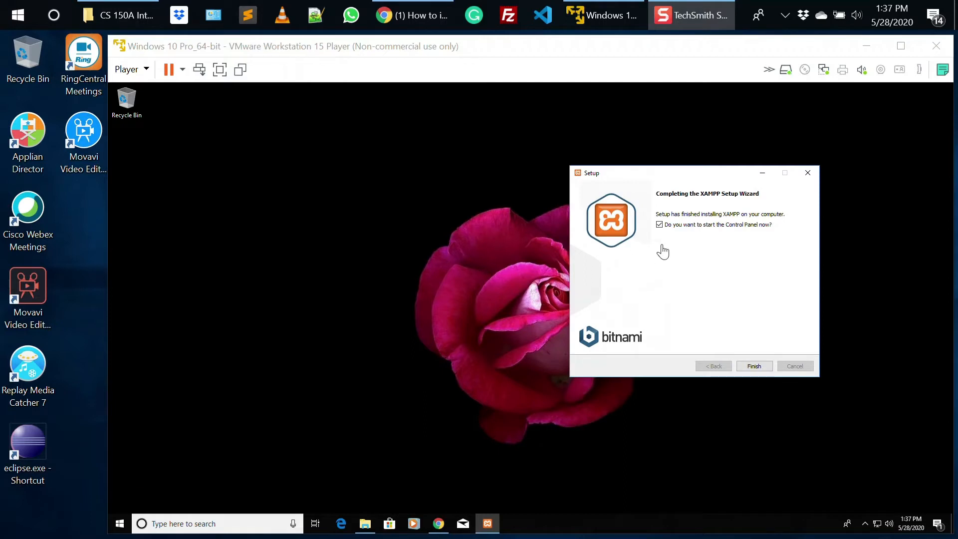
{"action": "left_click", "coordinate": [685, 243]}
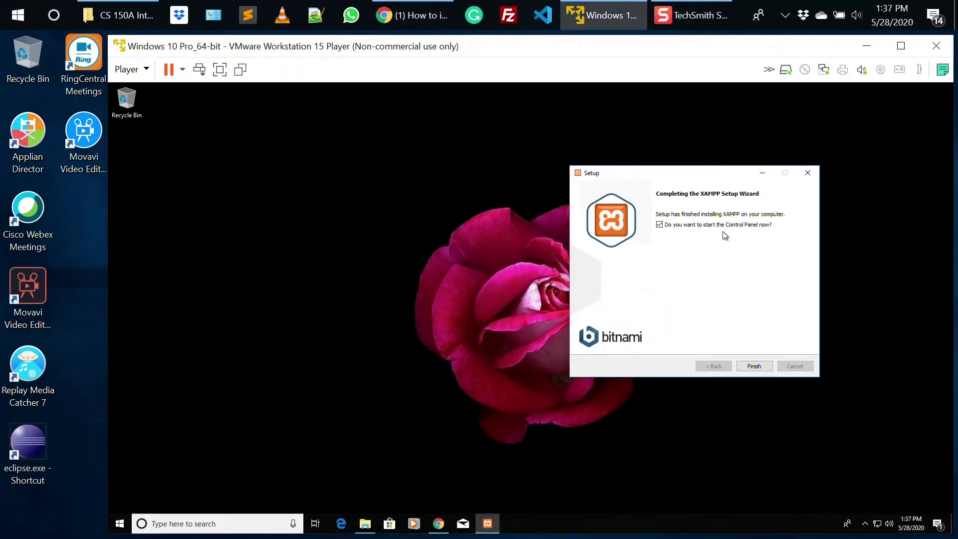
{"action": "left_click", "coordinate": [755, 367]}
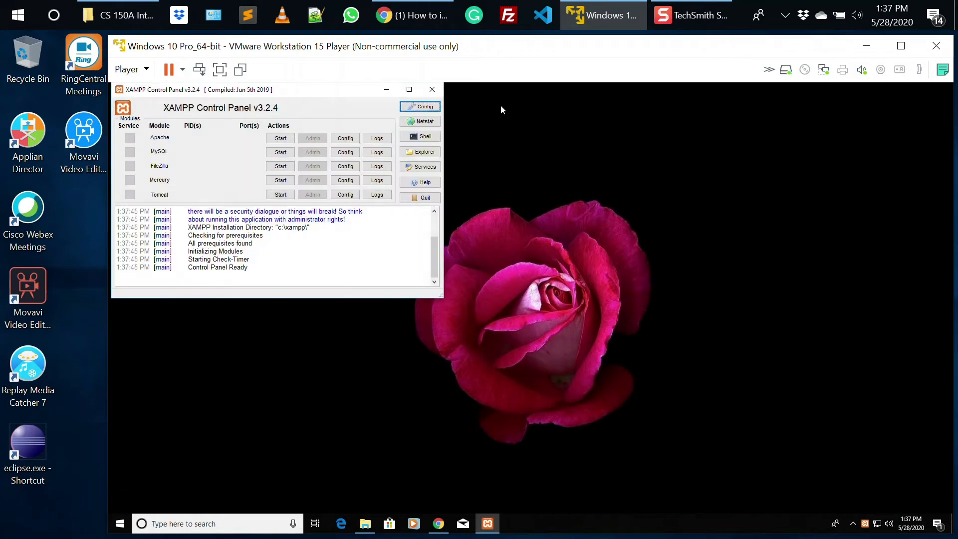
Move the XAMPP Control Panel toward the middle of the desktop and start the Apache and MySQL modules
{"action": "left_click_drag", "start_coordinate": [322, 92], "coordinate": [475, 119]}
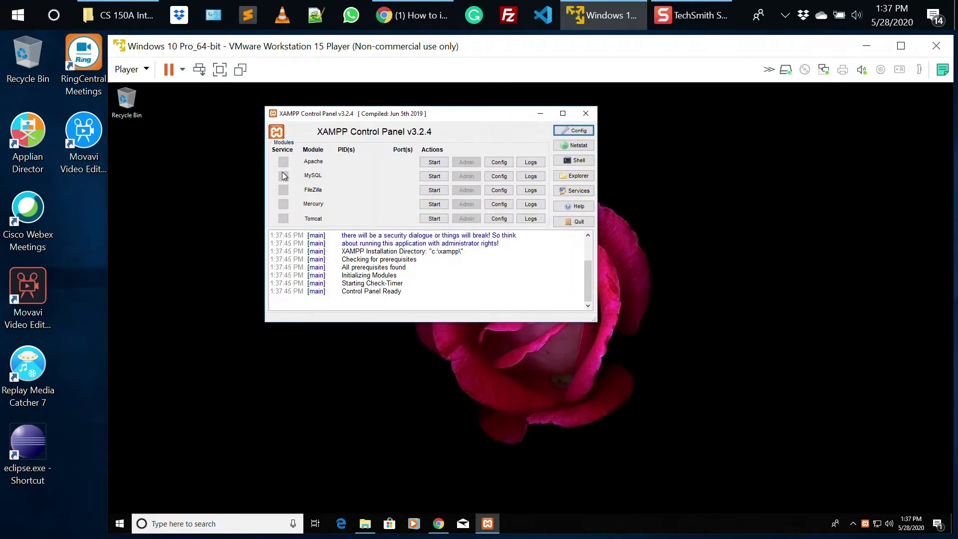
{"action": "left_click", "coordinate": [433, 162]}
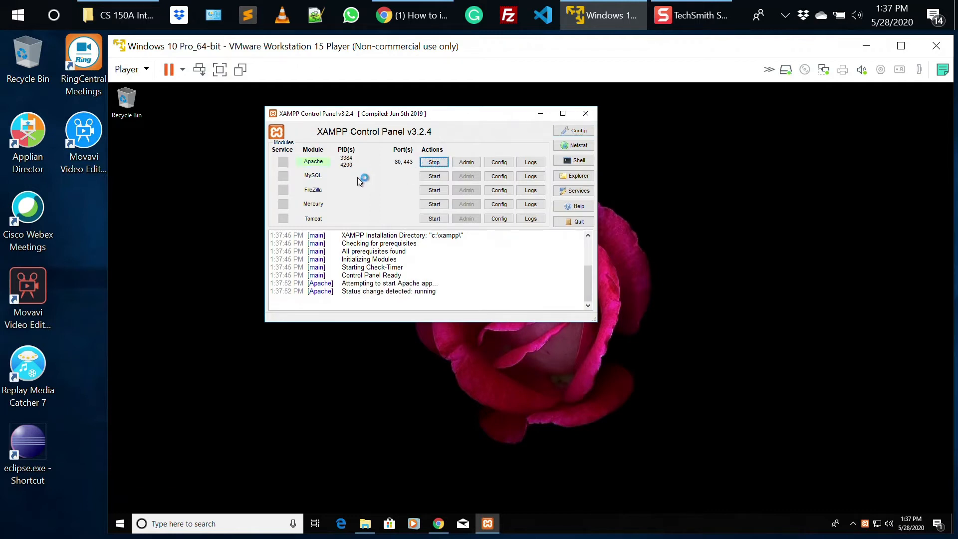
{"action": "left_click", "coordinate": [431, 178]}
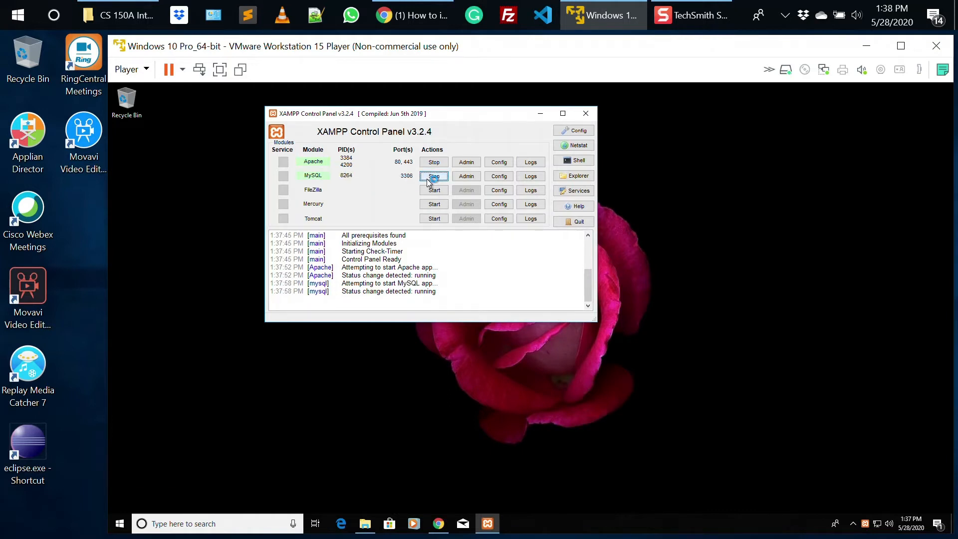
Allow mysqld through the firewall on private and public networks, and move the XAMPP Control Panel away from the middle of the desktop
{"action": "left_click", "coordinate": [417, 348]}
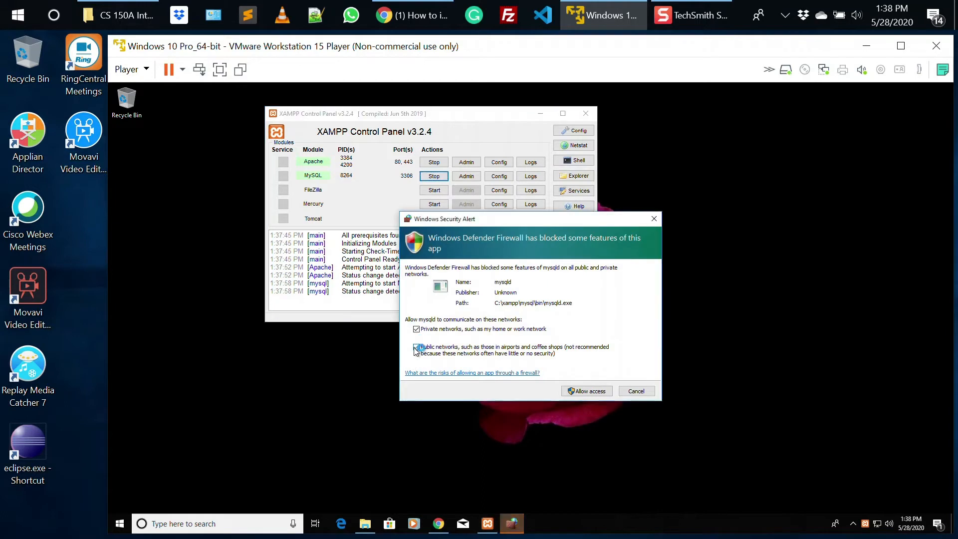
{"action": "left_click", "coordinate": [594, 394]}
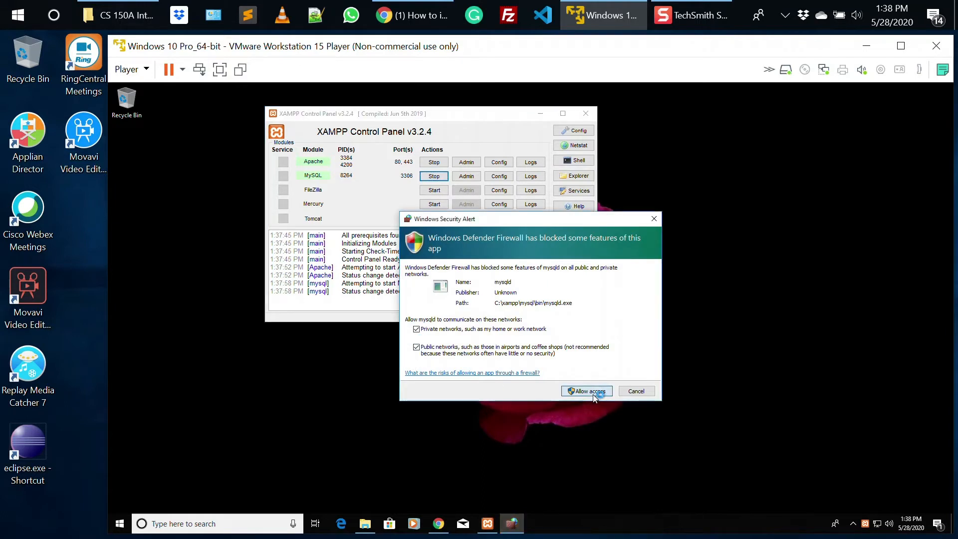
{"action": "left_click_drag", "start_coordinate": [496, 112], "coordinate": [365, 154]}
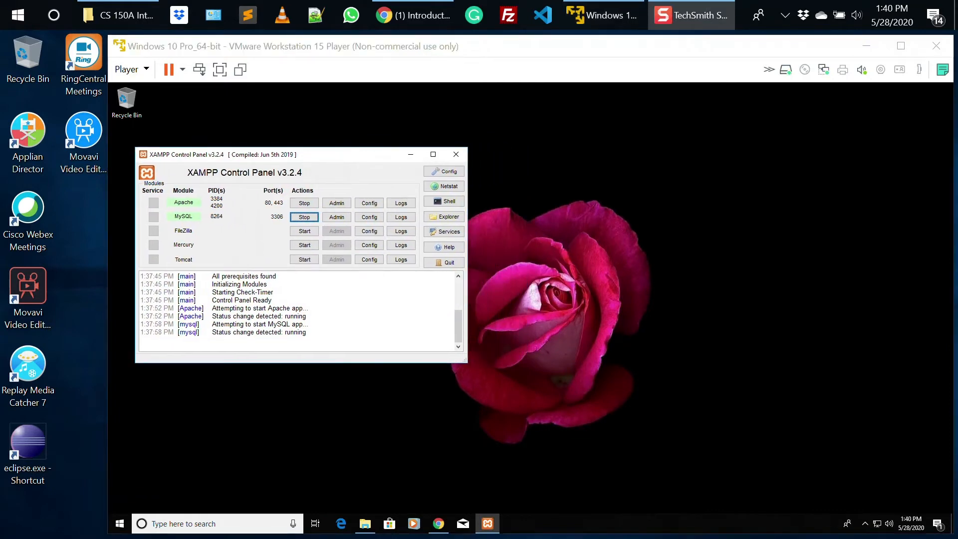
{"action": "left_click_drag", "start_coordinate": [368, 156], "coordinate": [359, 286]}
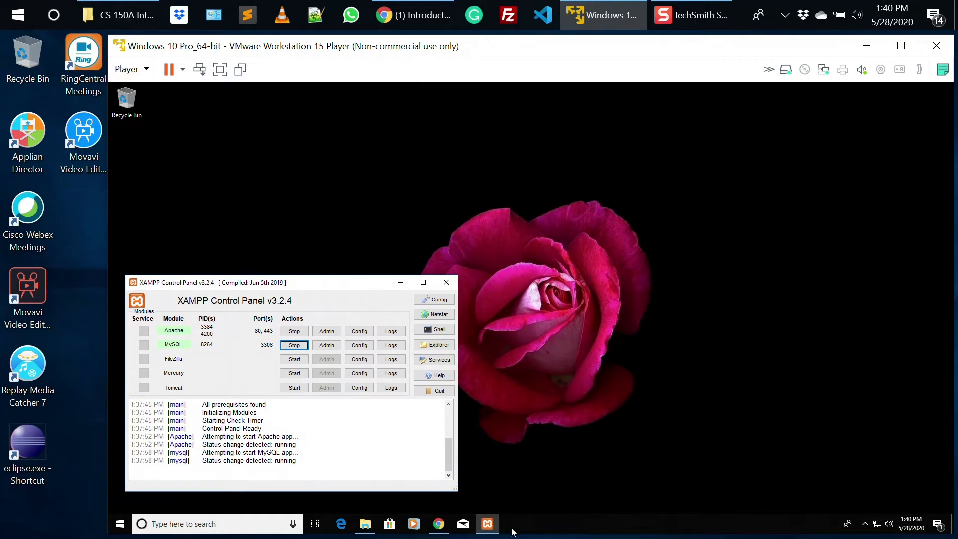
Switch to Chrome and load localhost in a new browser tab
{"action": "left_click", "coordinate": [443, 529]}
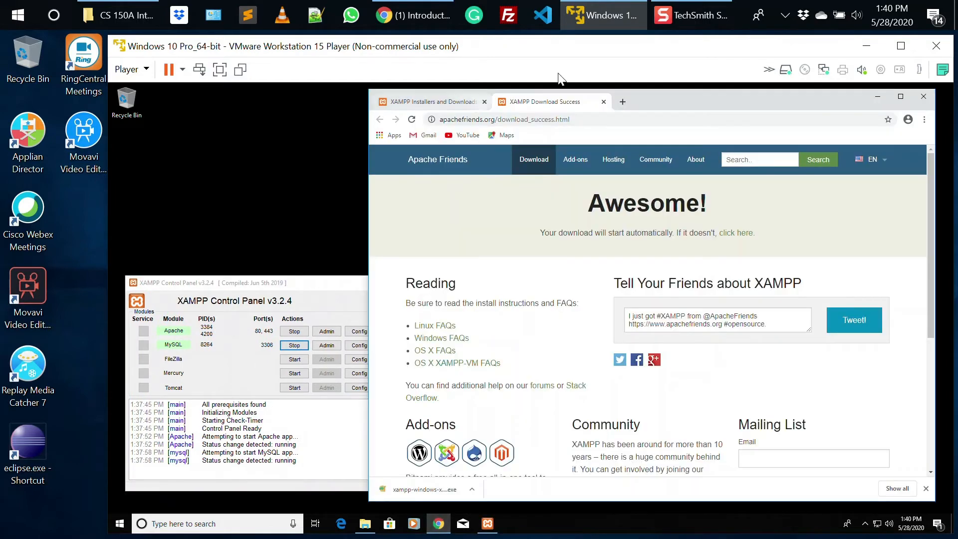
{"action": "left_click", "coordinate": [623, 102]}
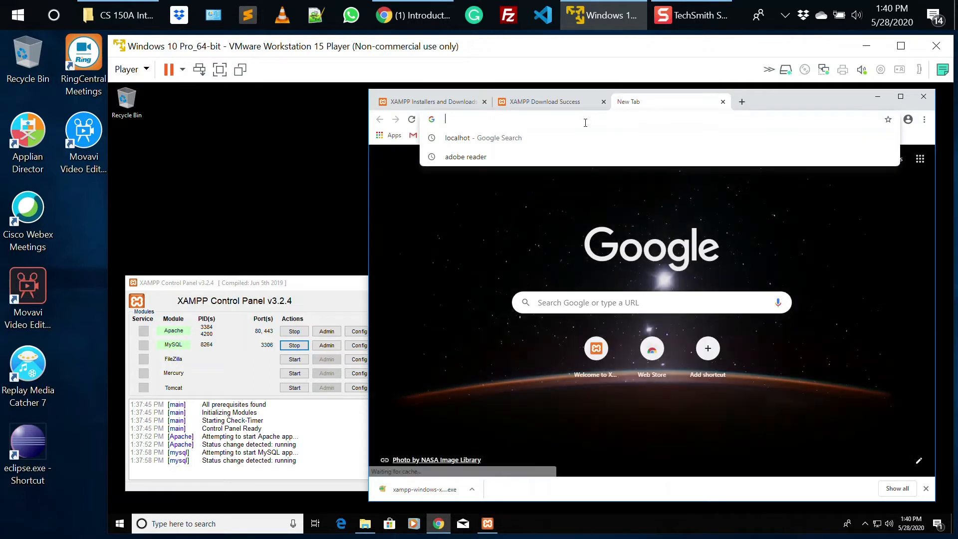
{"action": "type", "text": "loc"}
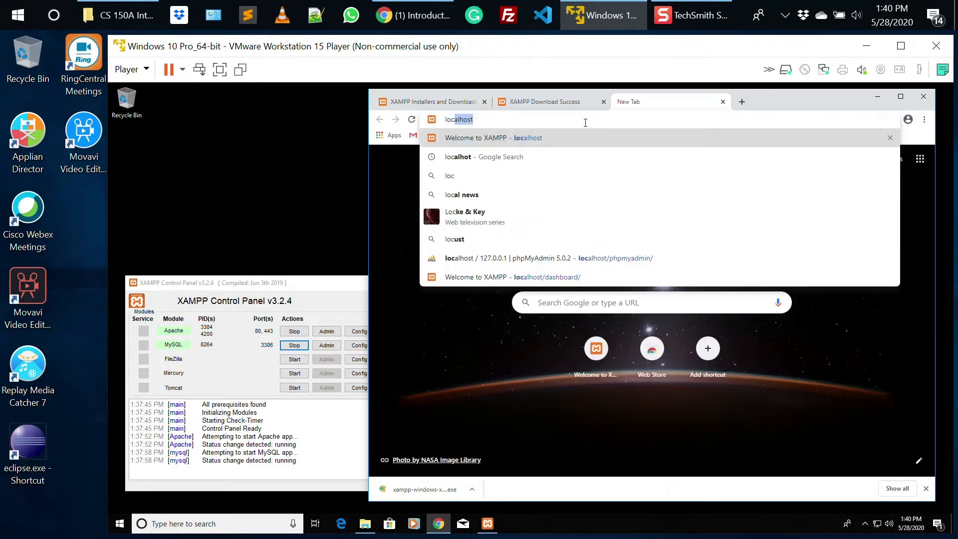
{"action": "type", "text": "alhost"}
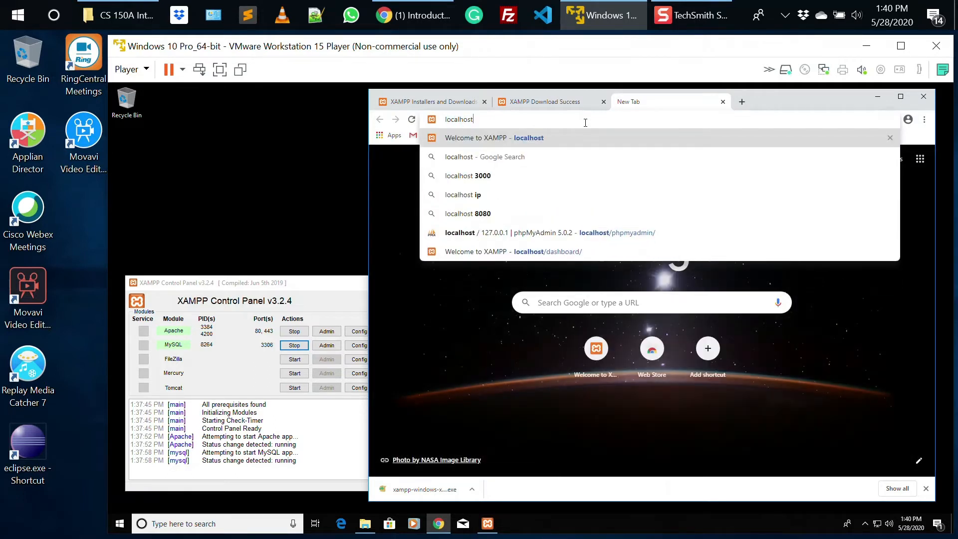
{"action": "key", "text": "Return"}
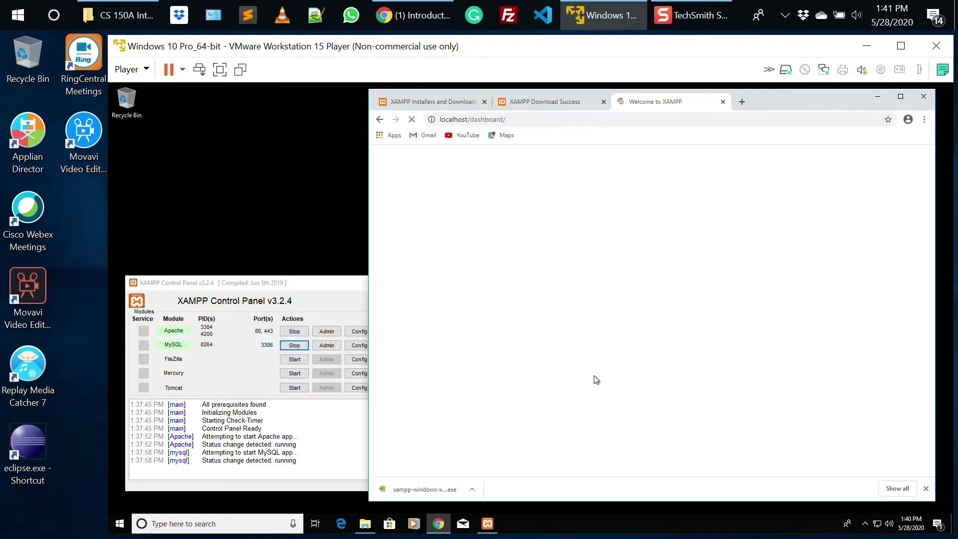
Dismiss the browser's download bar and open phpMyAdmin from the XAMPP dashboard
{"action": "left_click", "coordinate": [927, 489]}
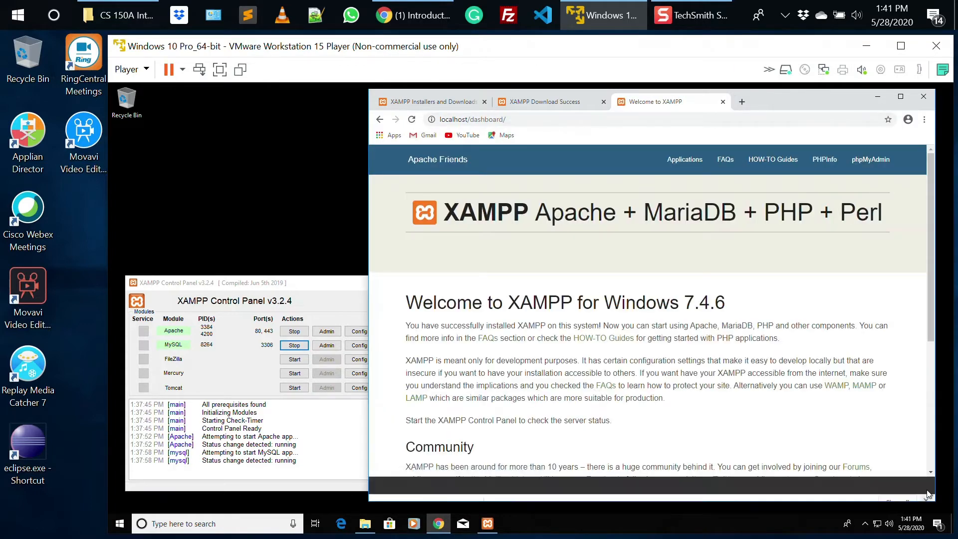
{"action": "left_click", "coordinate": [870, 166]}
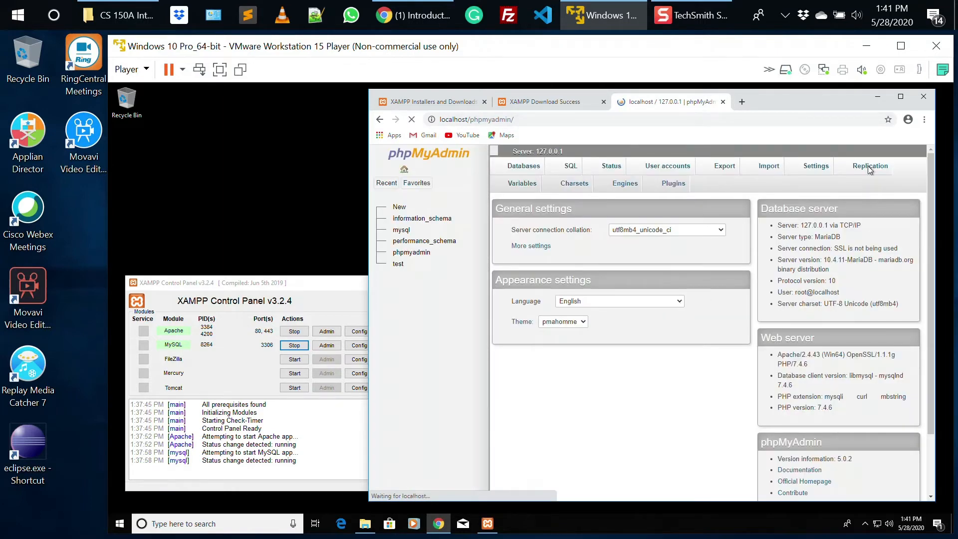
{"action": "left_click_drag", "start_coordinate": [823, 101], "coordinate": [828, 101]}
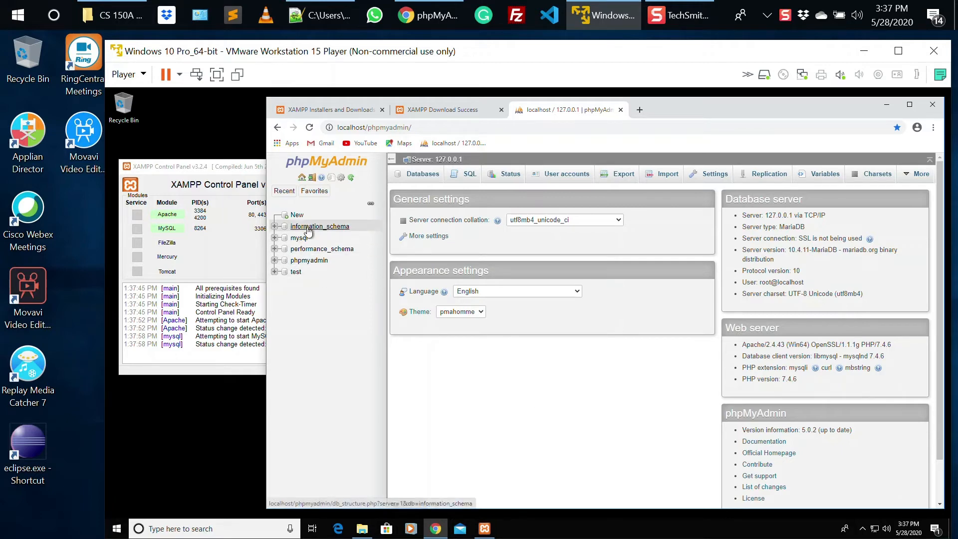
Create a new database named ap_set_up, copying the name from the ap_set_up.sql file in the Downloads folder
{"action": "left_click", "coordinate": [296, 216]}
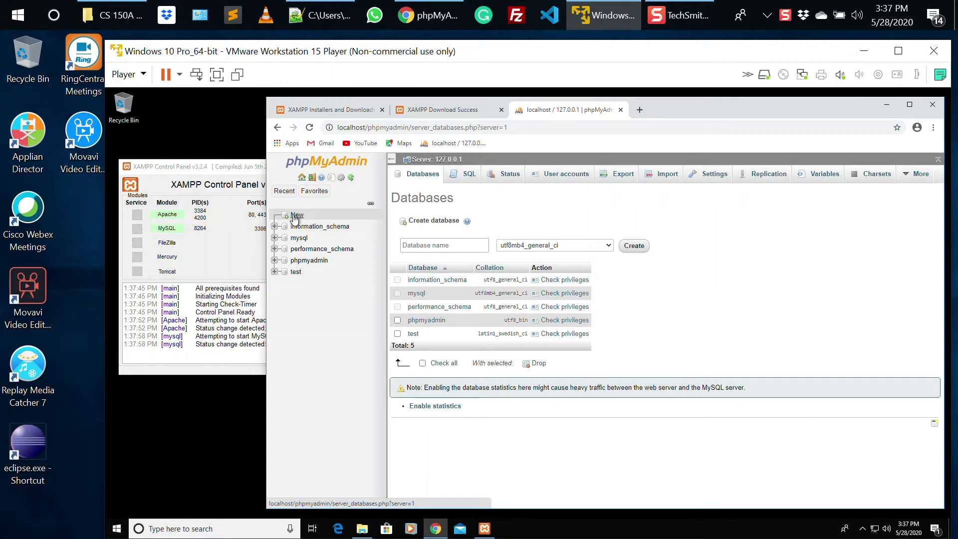
{"action": "left_click", "coordinate": [362, 529]}
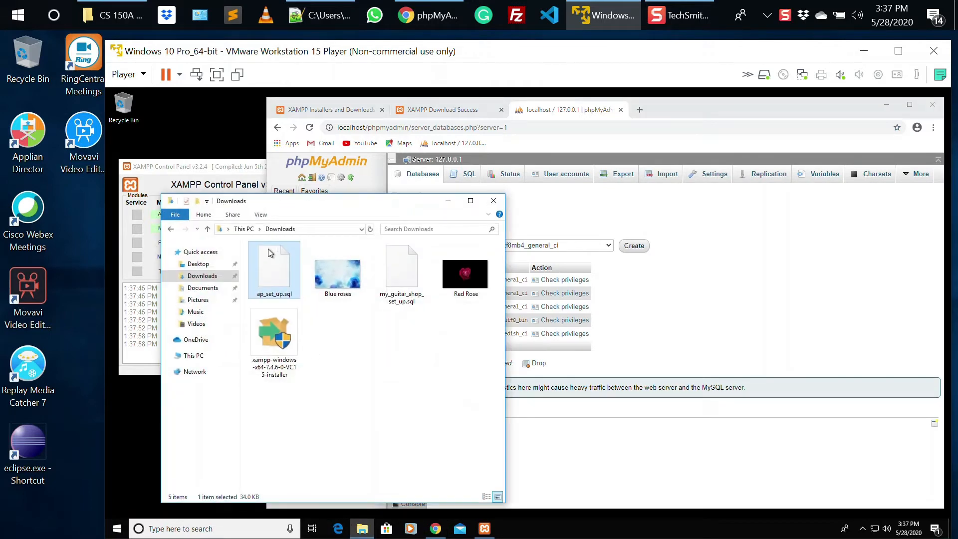
{"action": "left_click", "coordinate": [263, 296]}
{"action": "key", "text": "ctrl+c"}
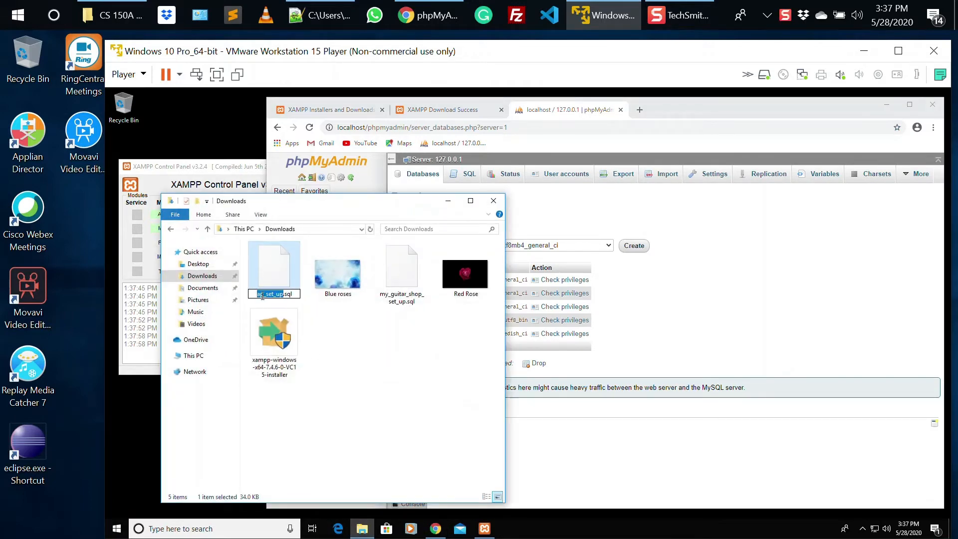
{"action": "left_click", "coordinate": [449, 201]}
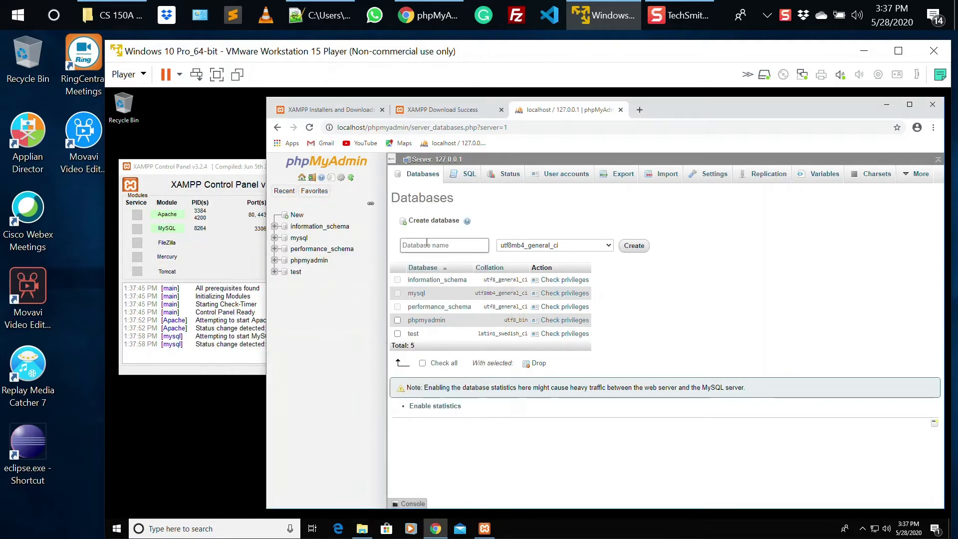
{"action": "left_click", "coordinate": [427, 244]}
{"action": "key", "text": "ctrl+v"}
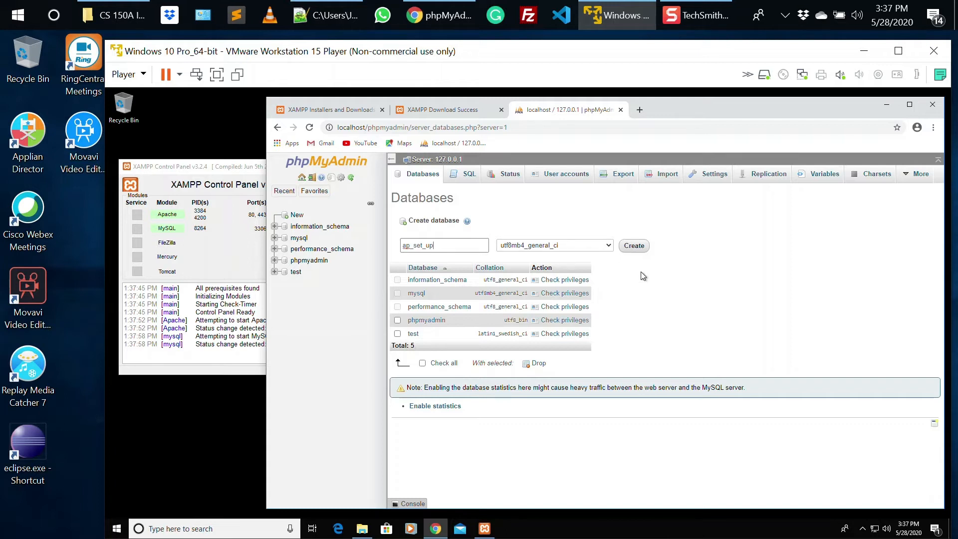
{"action": "left_click", "coordinate": [633, 246]}
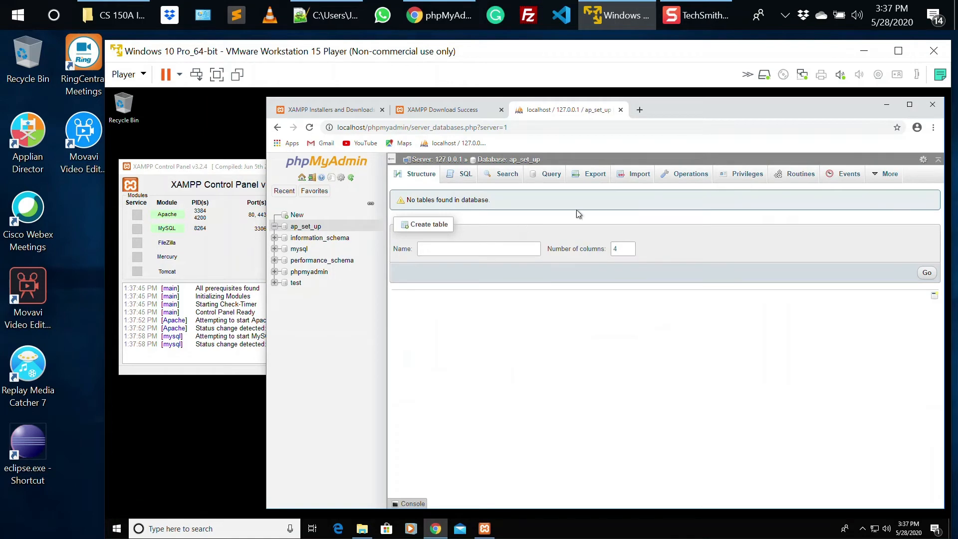
Import the ap_set_up.sql file from Downloads into the ap_set_up database with the default import options
{"action": "left_click", "coordinate": [638, 177]}
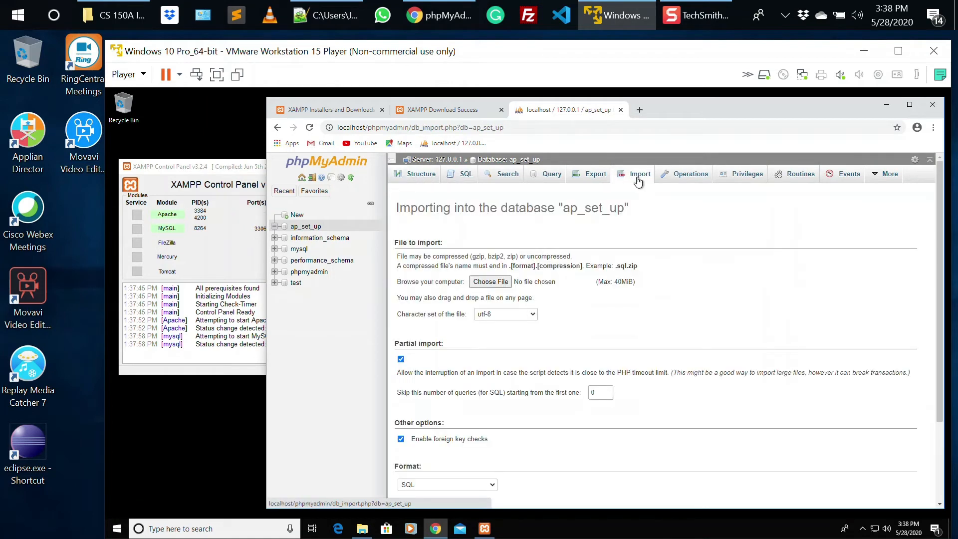
{"action": "left_click_drag", "start_coordinate": [558, 203], "coordinate": [631, 208]}
{"action": "left_click", "coordinate": [483, 278]}
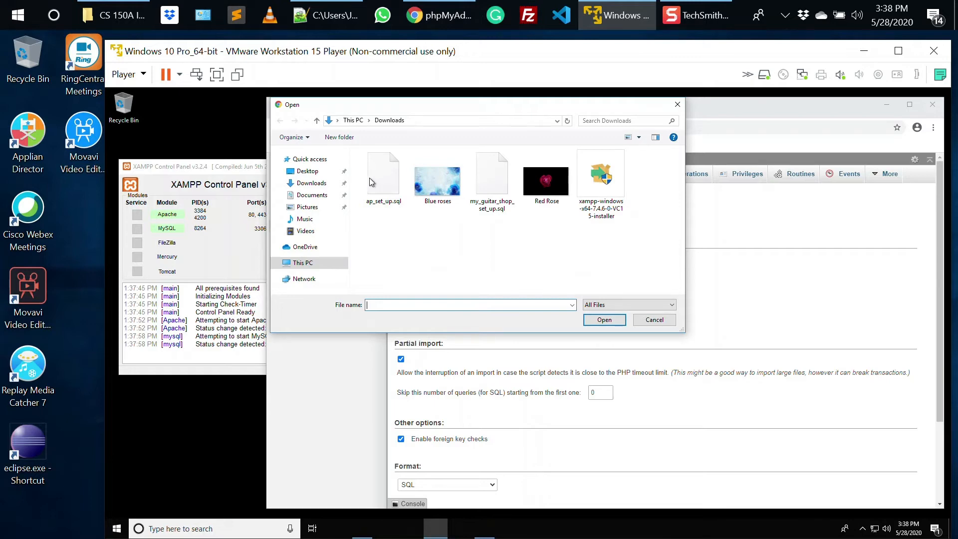
{"action": "left_click", "coordinate": [385, 175]}
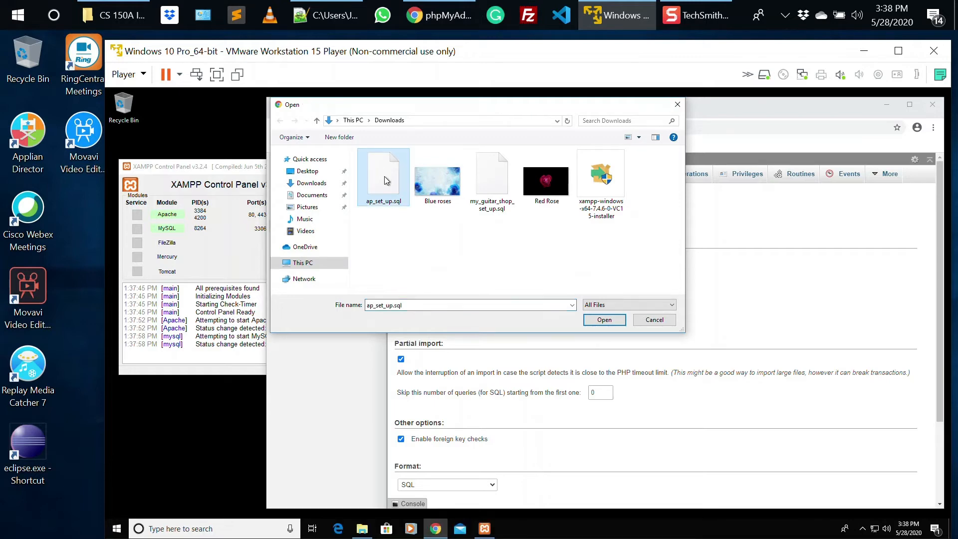
{"action": "left_click", "coordinate": [605, 319]}
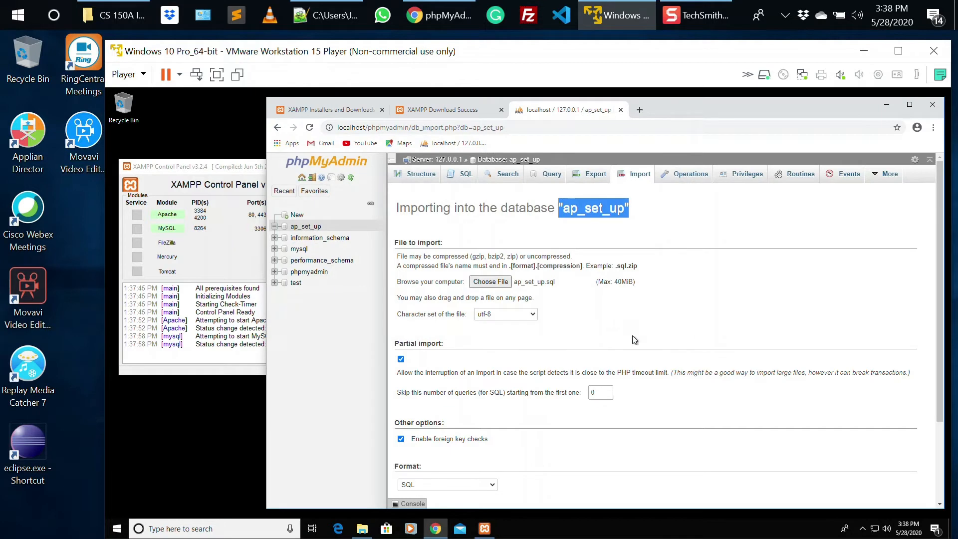
{"action": "scroll", "coordinate": [658, 376], "scroll_direction": "down", "scroll_amount": 2}
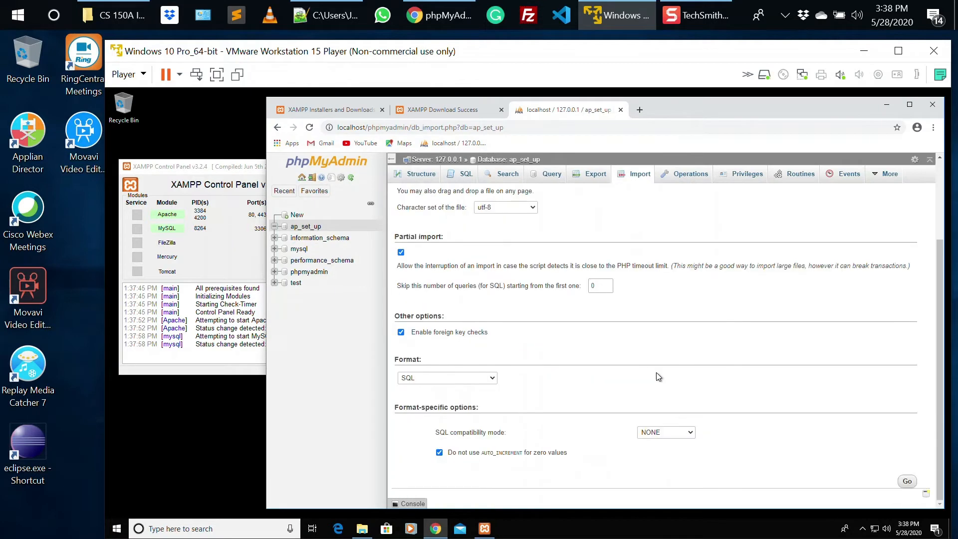
{"action": "left_click", "coordinate": [912, 484]}
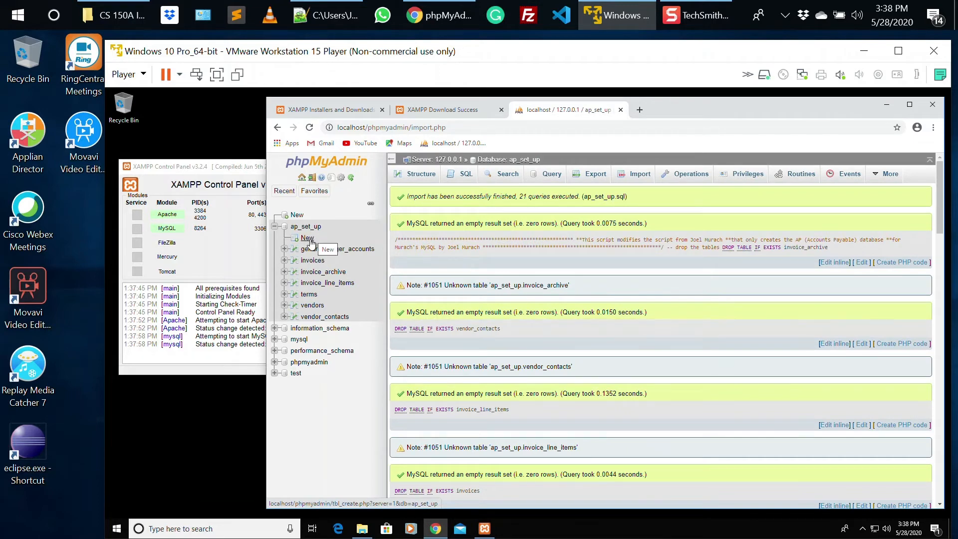
Review the import results for ap_set_up and open the database's SQL query page
{"action": "left_click_drag", "start_coordinate": [939, 206], "coordinate": [924, 172]}
{"action": "mouse_move", "coordinate": [889, 174]}
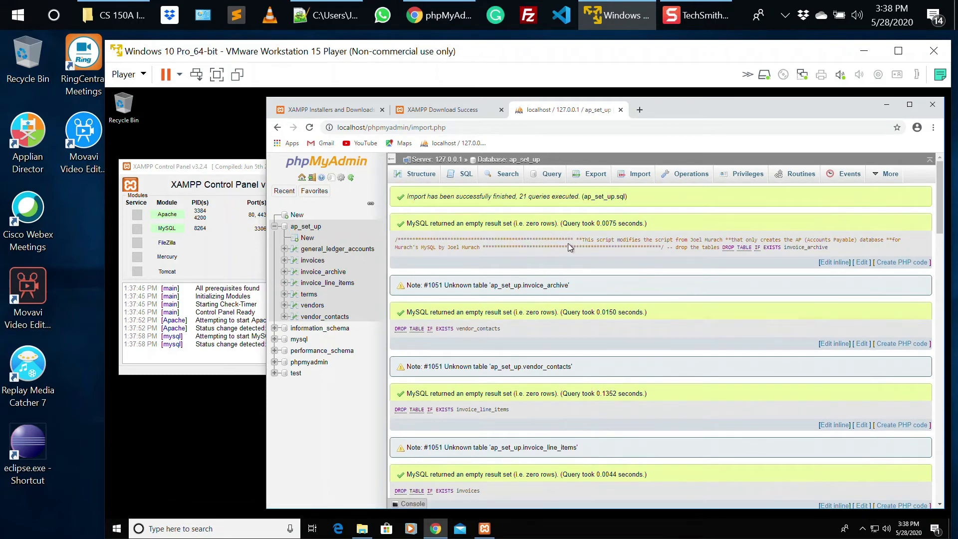
{"action": "left_click", "coordinate": [462, 178]}
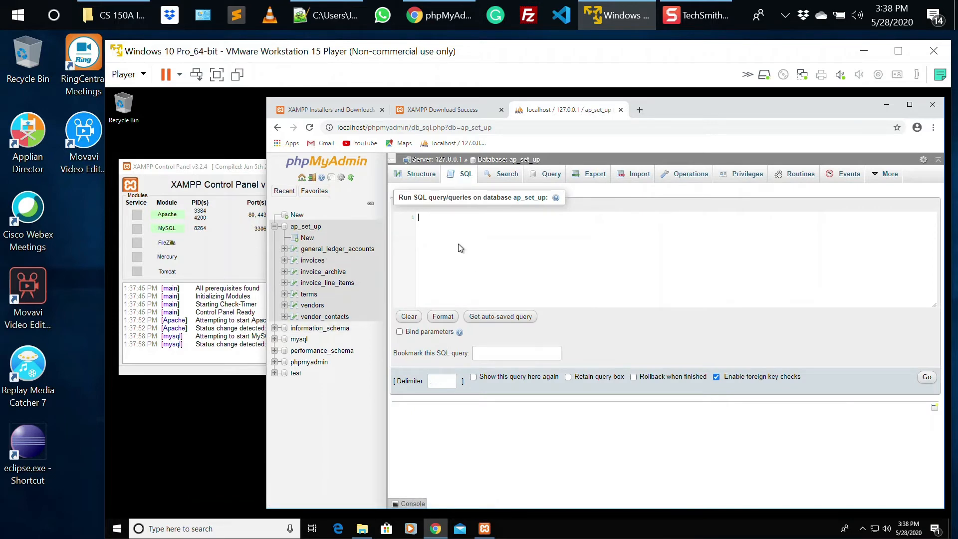
Create another database named my_guitar_shop_set_up, copying the name from the my_guitar_shop_set_up.sql file in Downloads
{"action": "left_click", "coordinate": [297, 219]}
{"action": "left_click", "coordinate": [362, 528]}
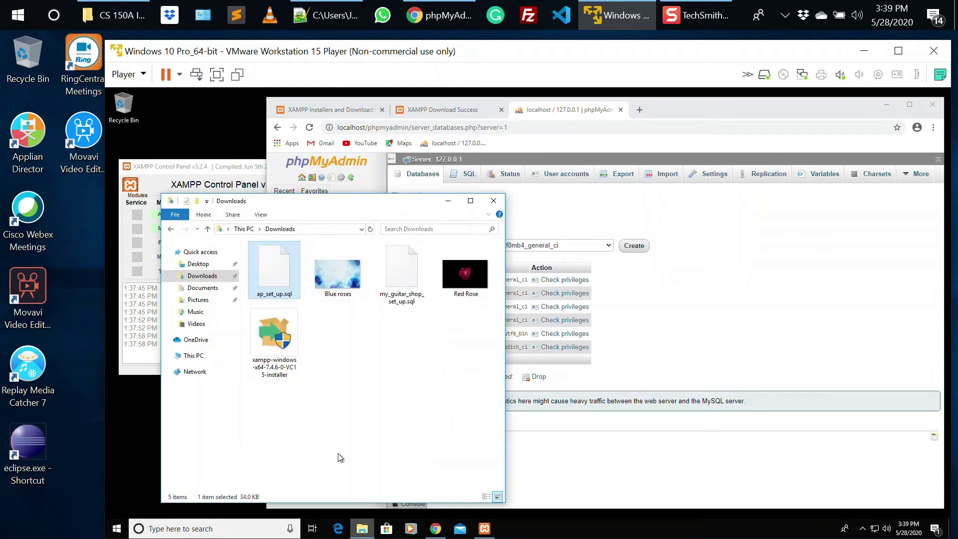
{"action": "left_click", "coordinate": [401, 304]}
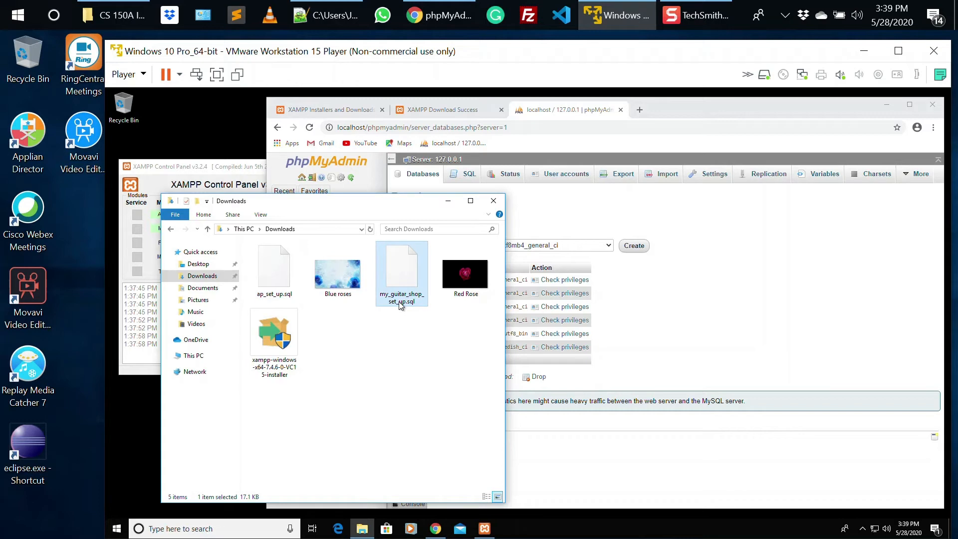
{"action": "left_click", "coordinate": [402, 302]}
{"action": "key", "text": "ctrl+c"}
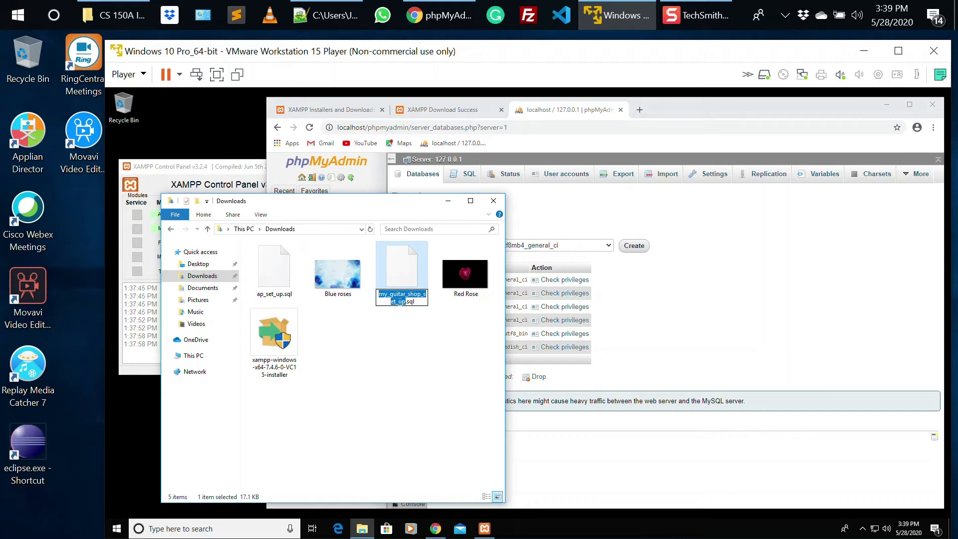
{"action": "left_click", "coordinate": [448, 201]}
{"action": "left_click", "coordinate": [470, 246]}
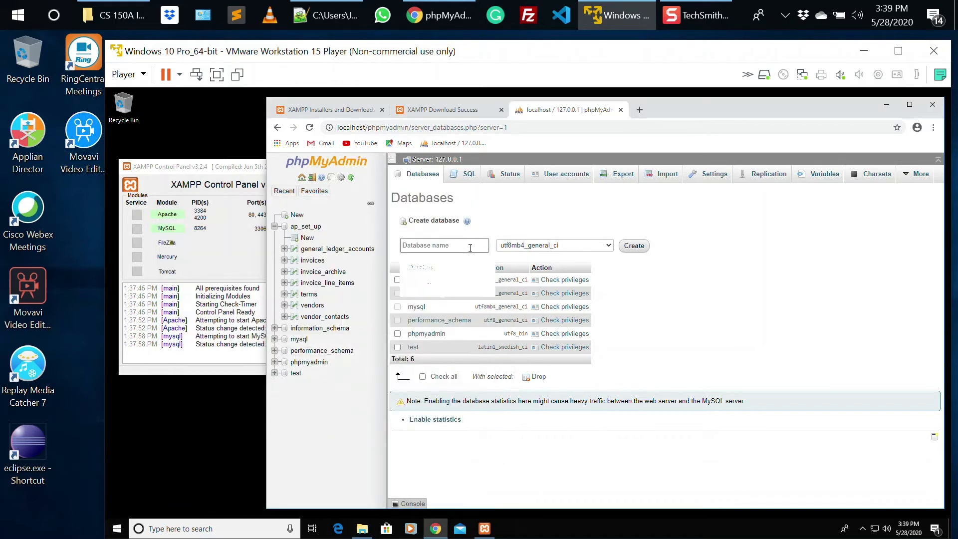
{"action": "key", "text": "ctrl+v"}
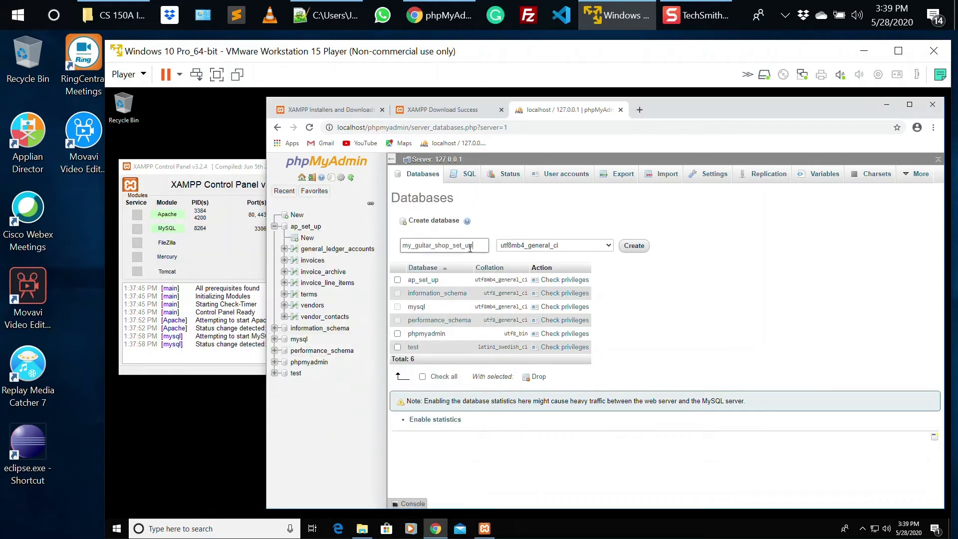
{"action": "left_click", "coordinate": [640, 250]}
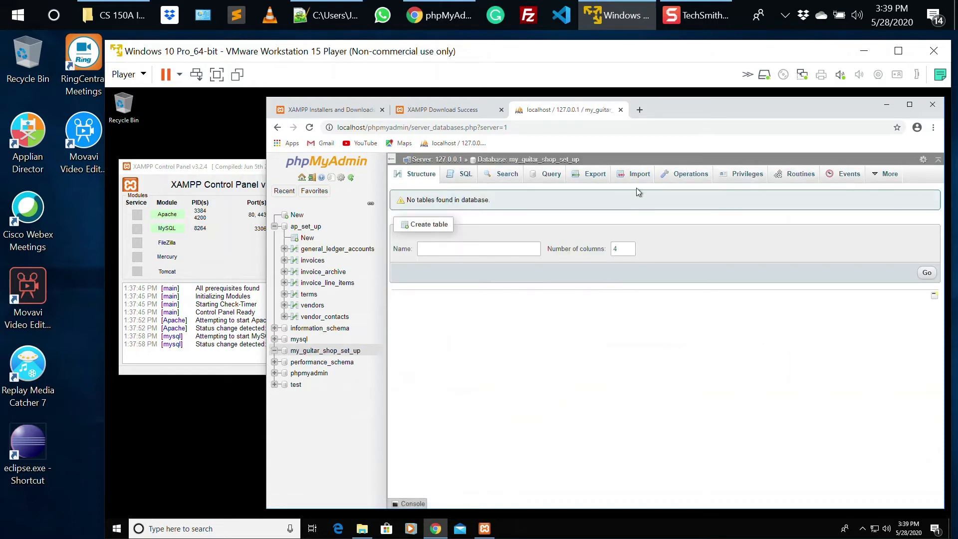
Import the my_guitar_shop_set_up.sql file from Downloads into the my_guitar_shop_set_up database with the default import options
{"action": "left_click", "coordinate": [634, 174]}
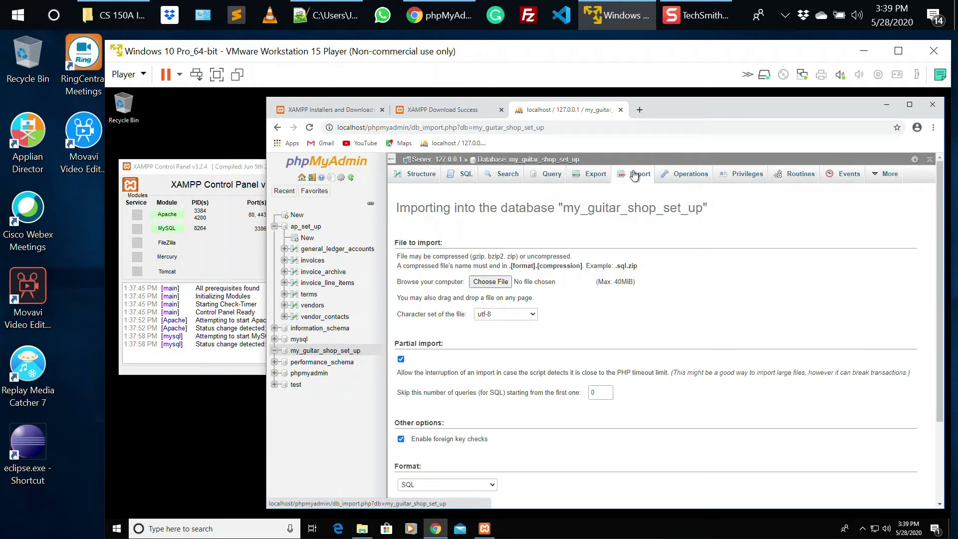
{"action": "left_click", "coordinate": [490, 283]}
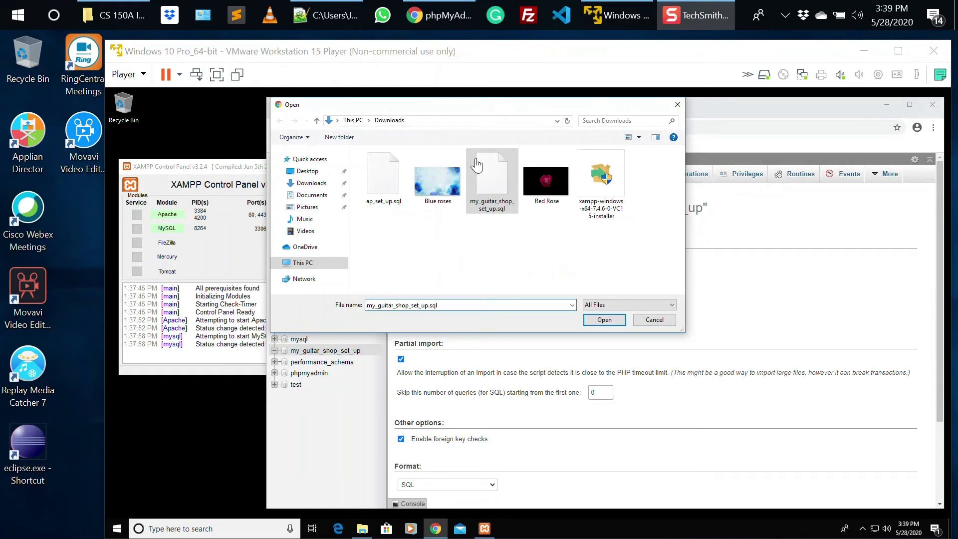
{"action": "left_click", "coordinate": [604, 319]}
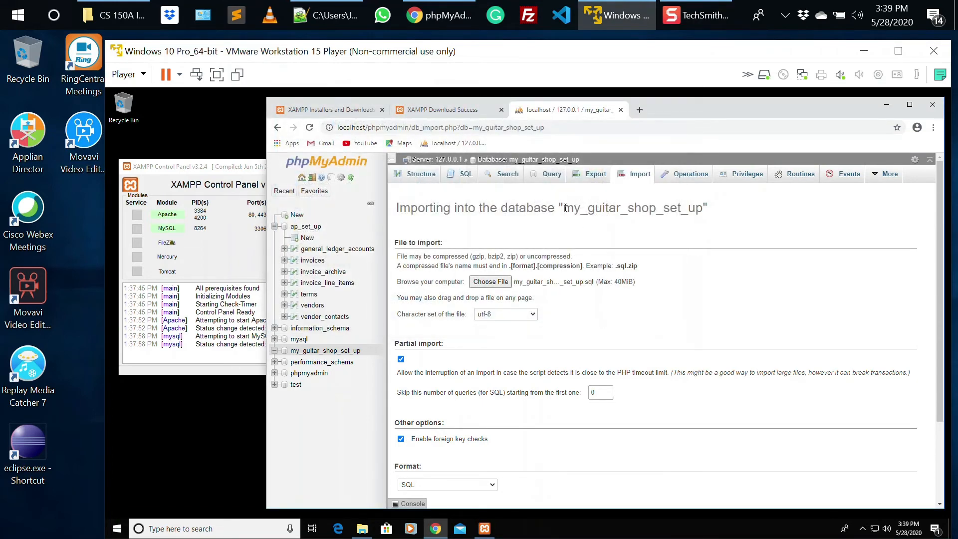
{"action": "double_click", "coordinate": [584, 209]}
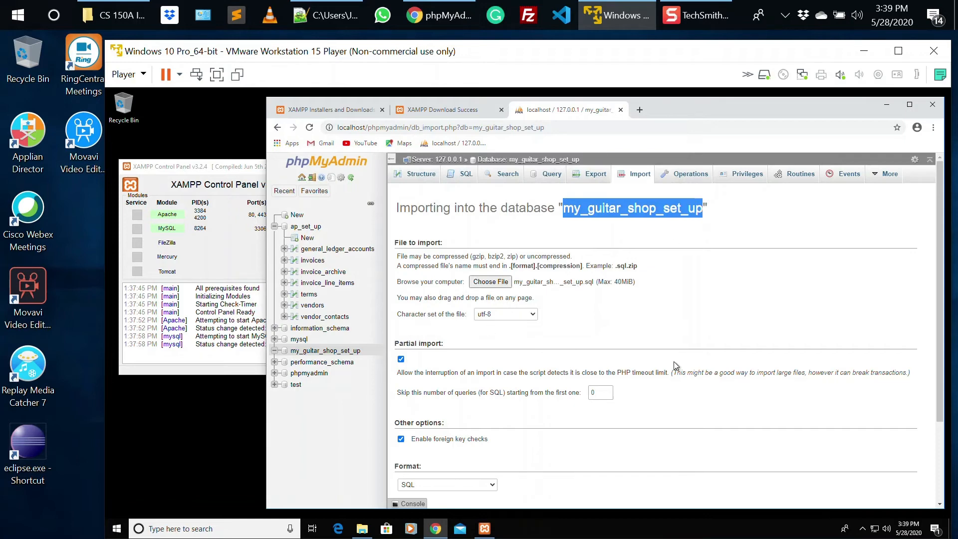
{"action": "scroll", "coordinate": [673, 363], "scroll_direction": "down", "scroll_amount": 2}
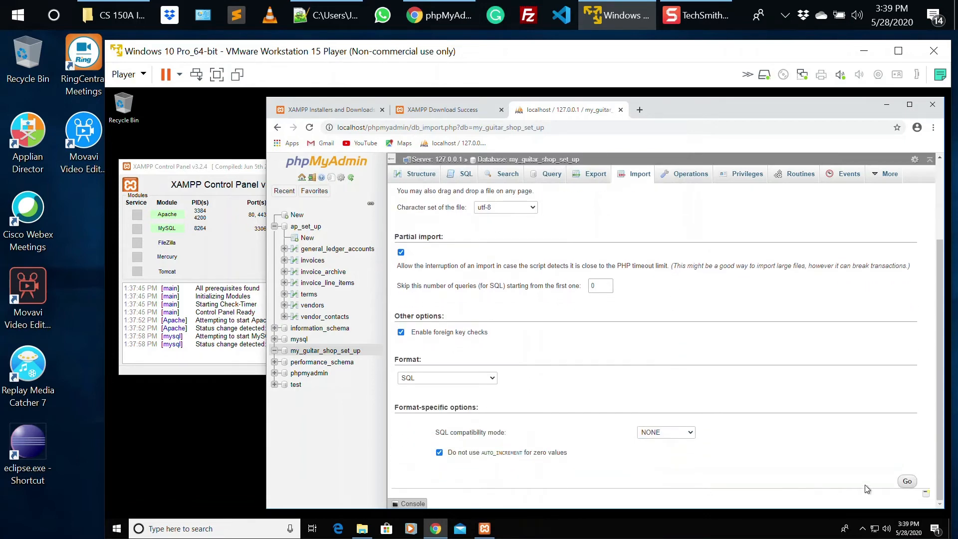
{"action": "left_click", "coordinate": [907, 481]}
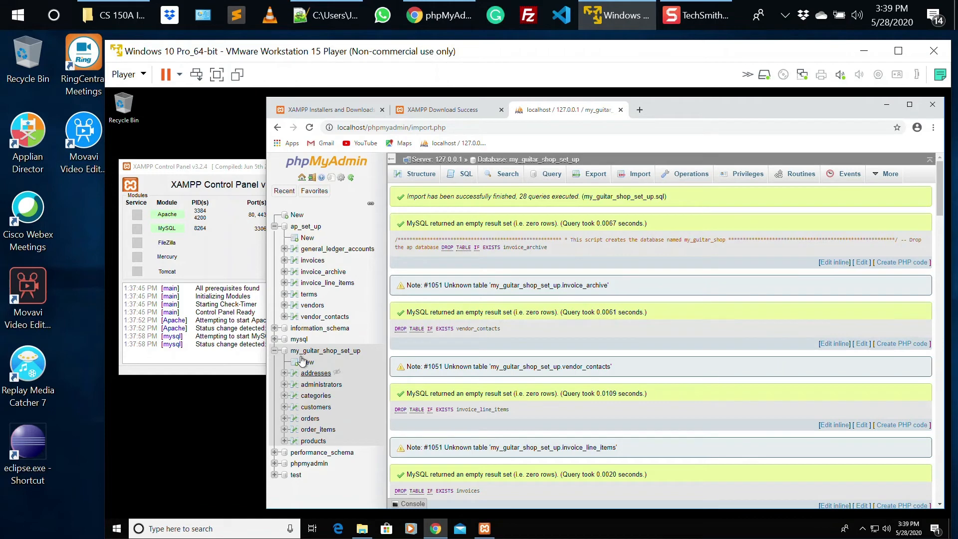
Collapse and expand the ap_set_up and my_guitar_shop_set_up databases in the database tree to check their tables
{"action": "left_click", "coordinate": [274, 350]}
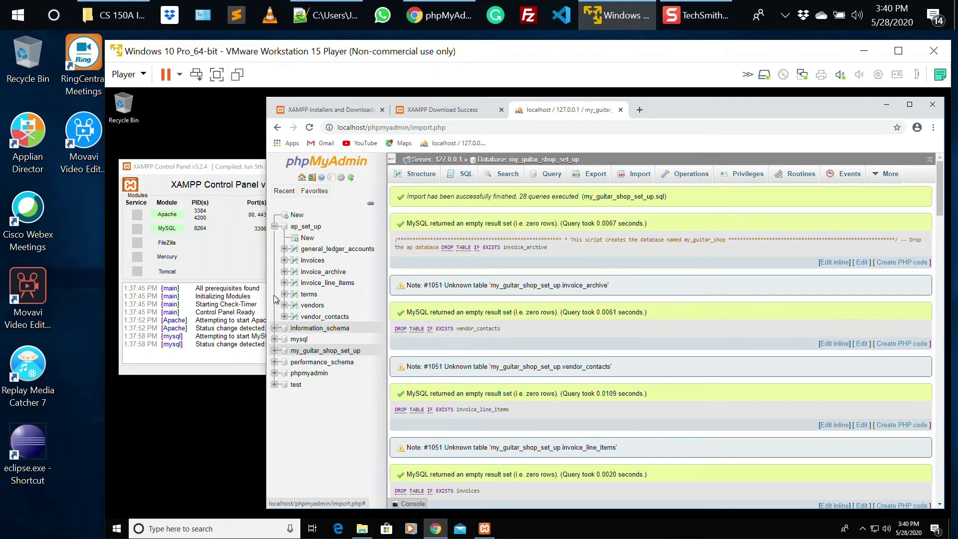
{"action": "left_click", "coordinate": [274, 227]}
{"action": "left_click", "coordinate": [275, 226]}
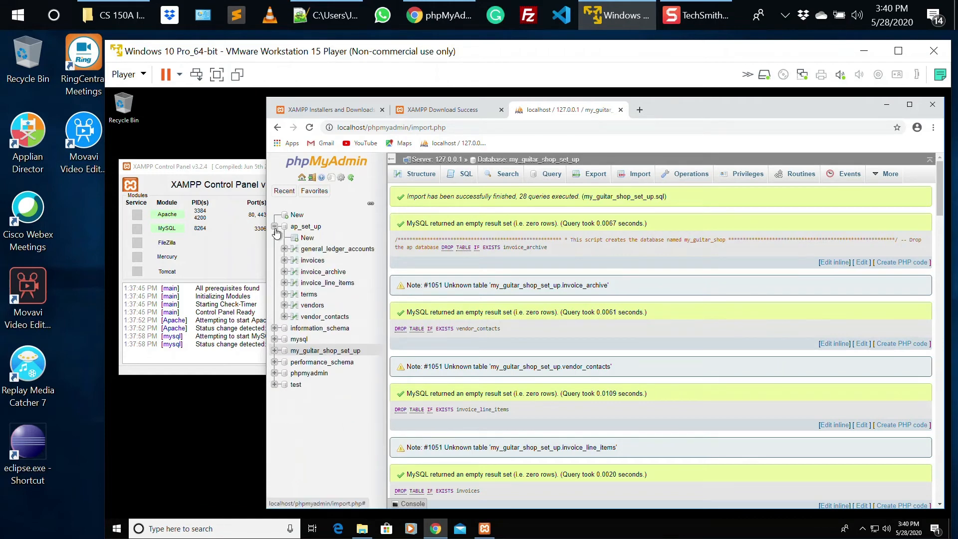
{"action": "left_click", "coordinate": [274, 351]}
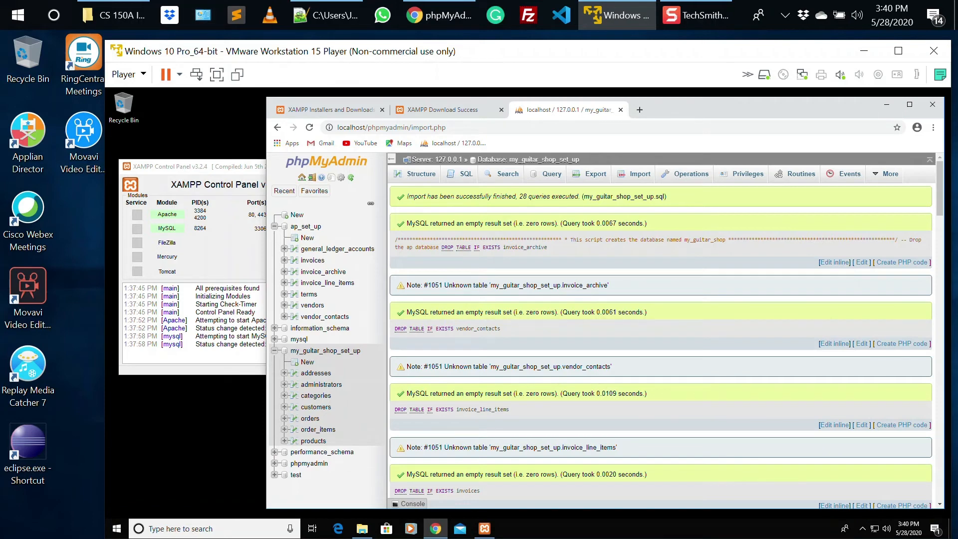
Reload phpMyAdmin, browse the invoices table of ap_set_up, and open that table's SQL query page
{"action": "left_click", "coordinate": [217, 8]}
{"action": "left_click", "coordinate": [545, 118]}
{"action": "left_click", "coordinate": [309, 128]}
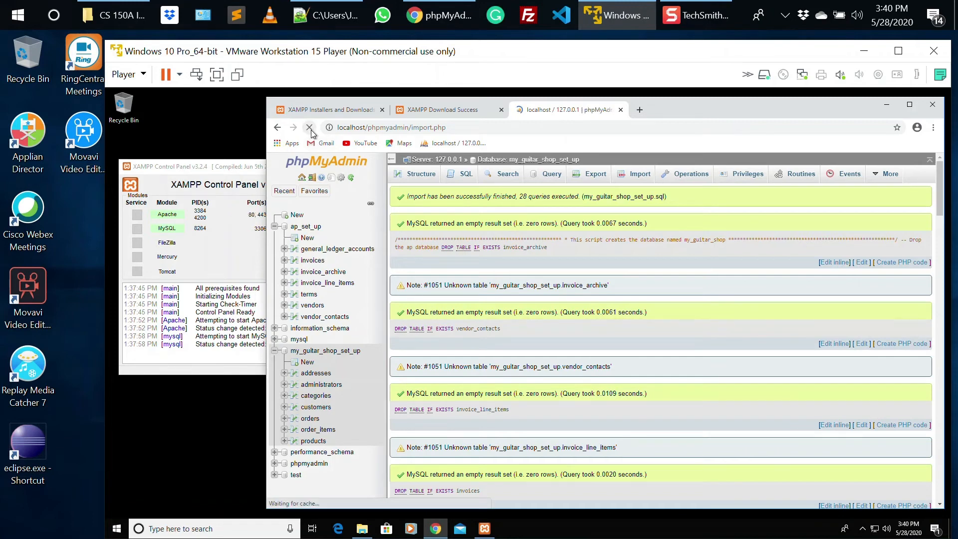
{"action": "left_click", "coordinate": [313, 261]}
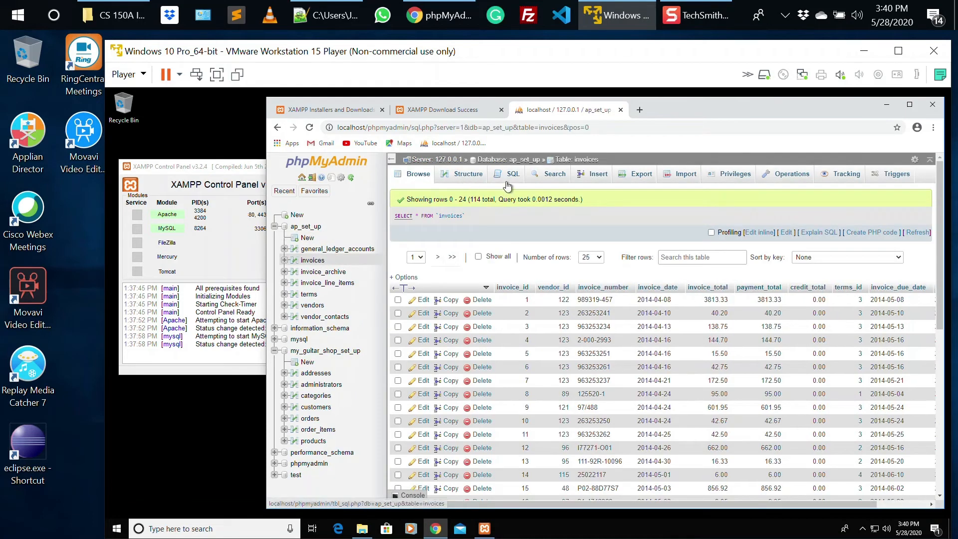
{"action": "left_click", "coordinate": [510, 179]}
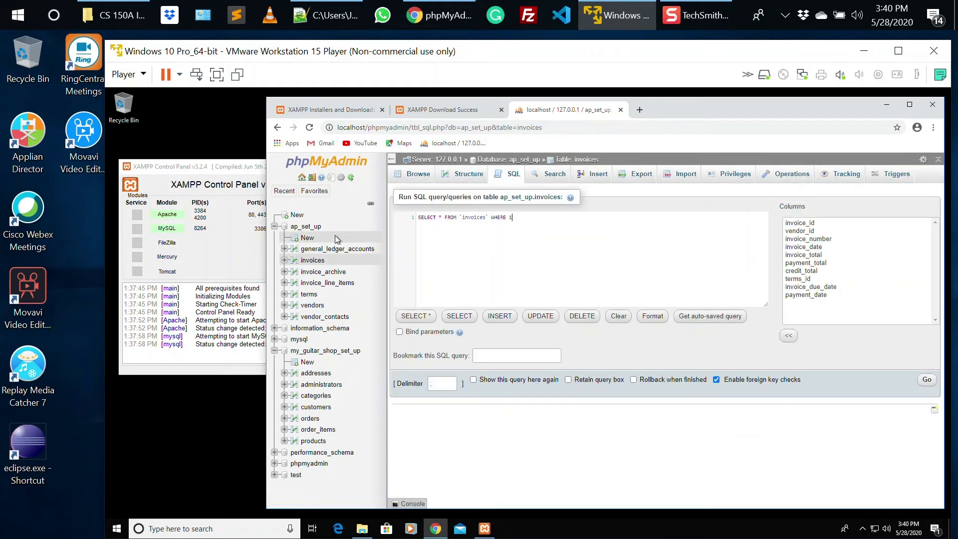
Run the query SELECT * FROM invoices WHERE invoice_id on the ap_set_up database
{"action": "left_click", "coordinate": [312, 227]}
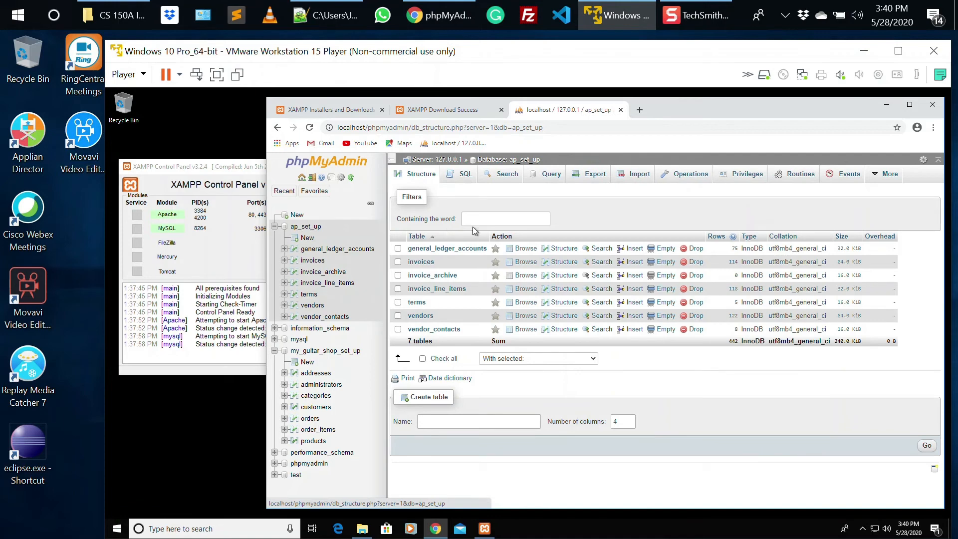
{"action": "left_click", "coordinate": [458, 180]}
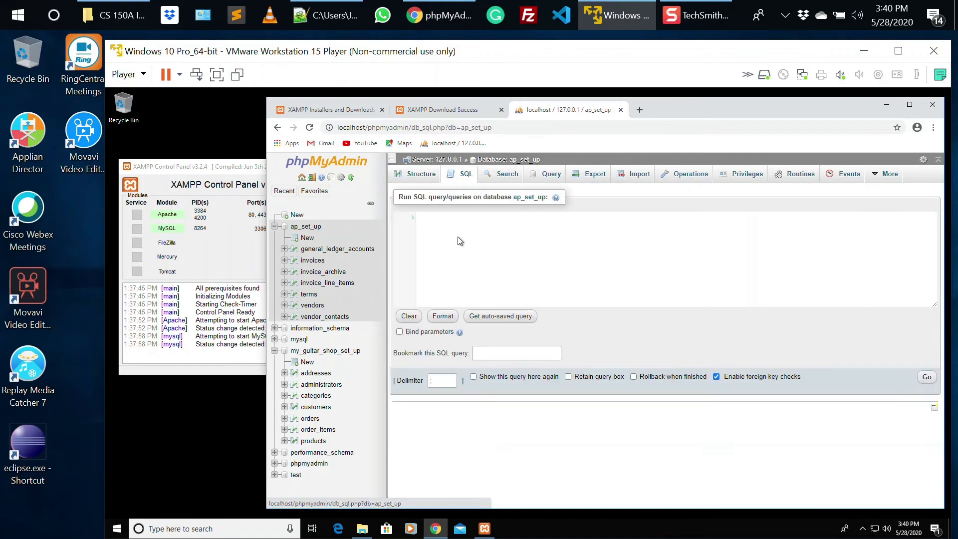
{"action": "type", "text": "SELECT * FROM  invoices WHERE invoice_id"}
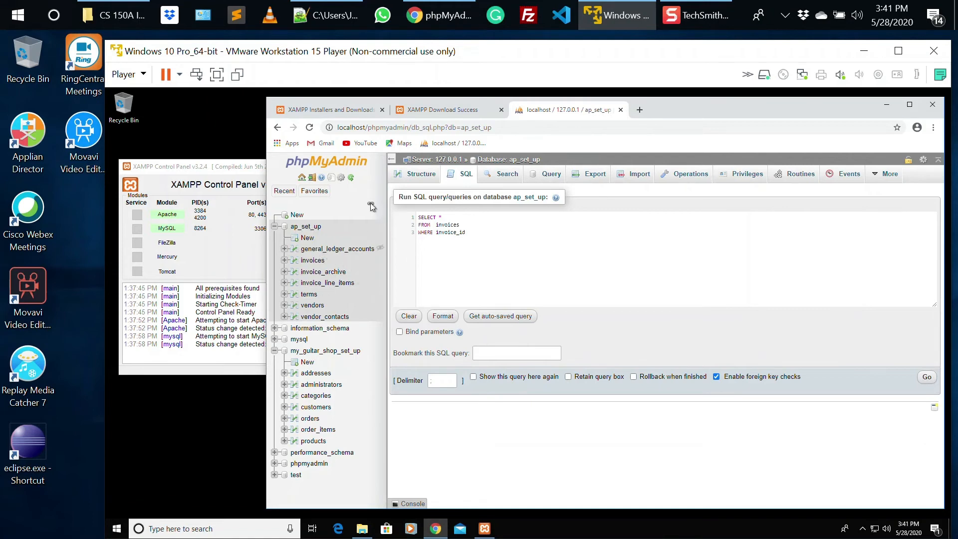
{"action": "left_click", "coordinate": [926, 381]}
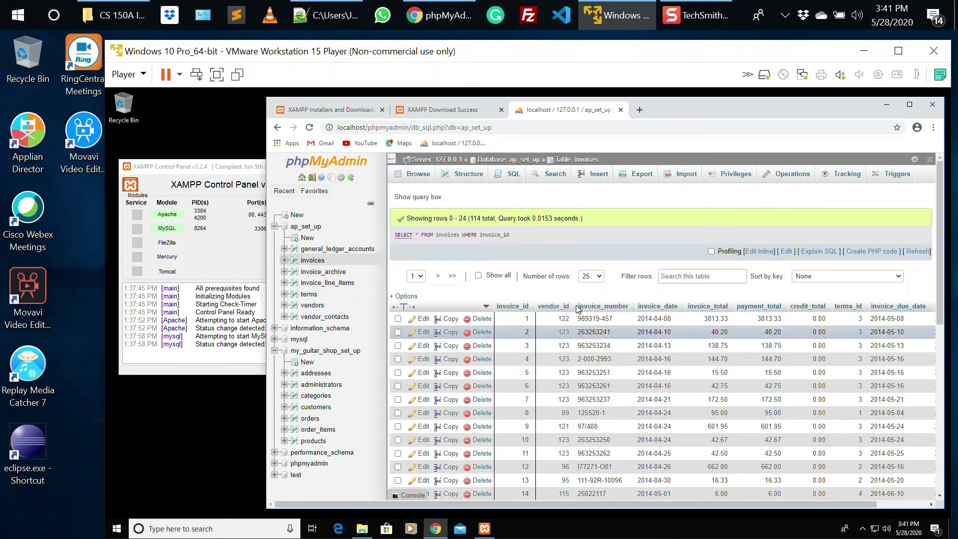
Look through the invoices query results and reopen the query for editing
{"action": "scroll", "coordinate": [750, 395], "scroll_direction": "down", "scroll_amount": 6}
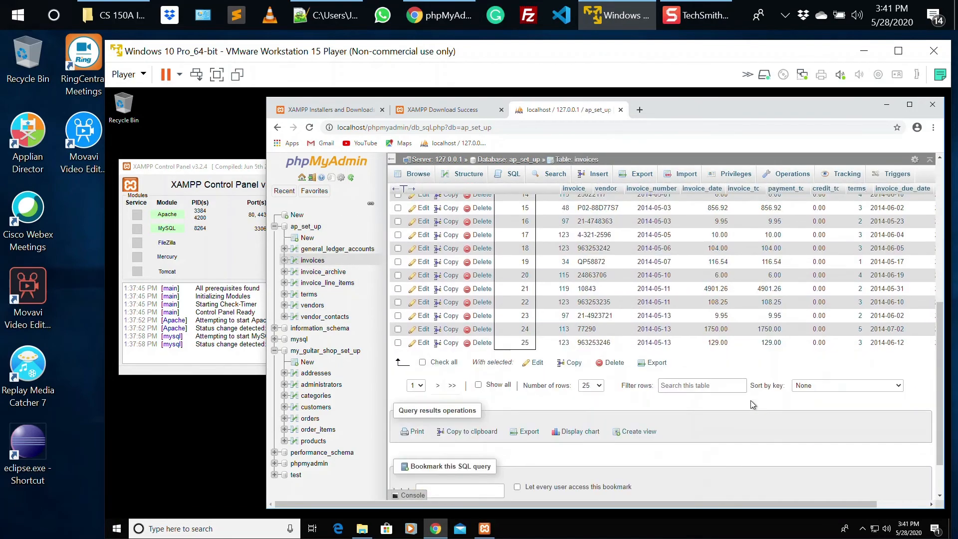
{"action": "scroll", "coordinate": [753, 404], "scroll_direction": "down", "scroll_amount": 1}
{"action": "scroll", "coordinate": [749, 403], "scroll_direction": "up", "scroll_amount": 8}
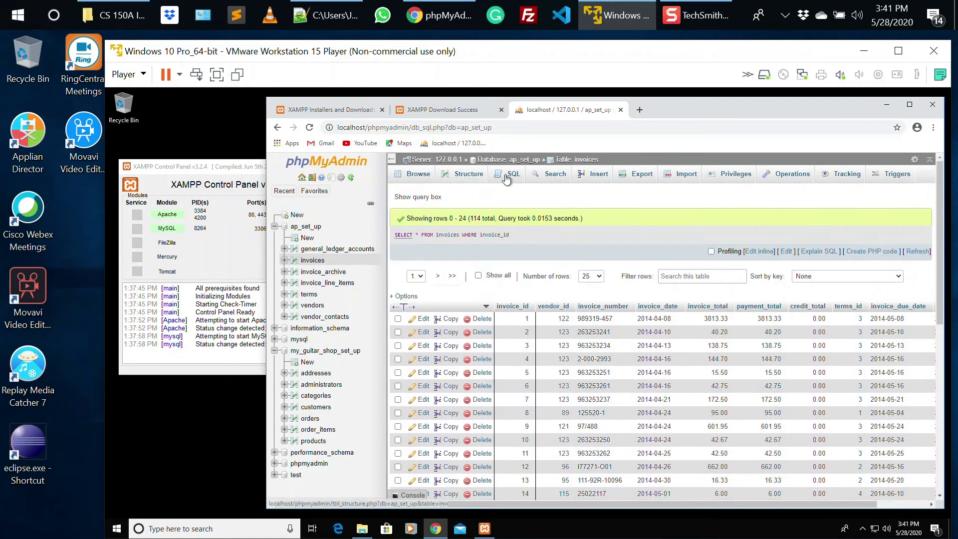
{"action": "left_click", "coordinate": [787, 253]}
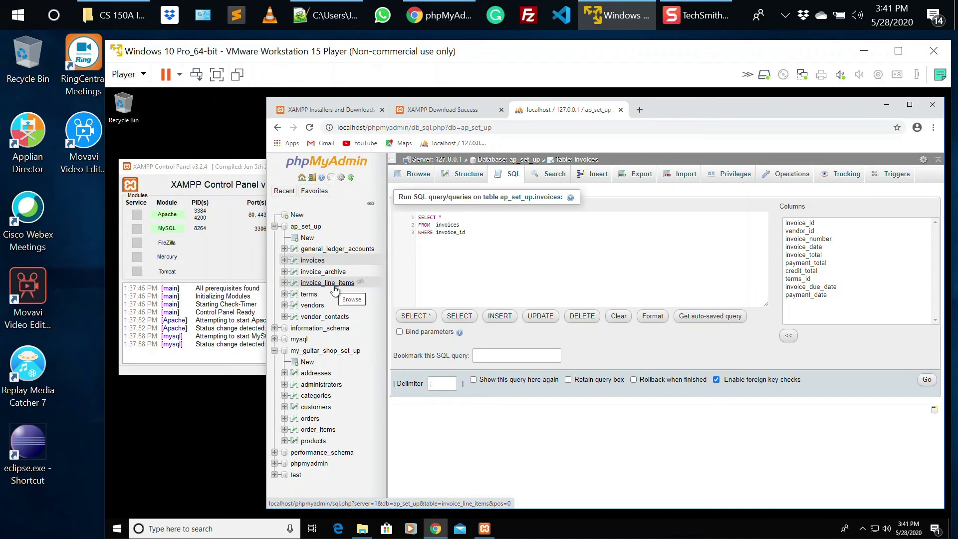
{"action": "left_click", "coordinate": [465, 271]}
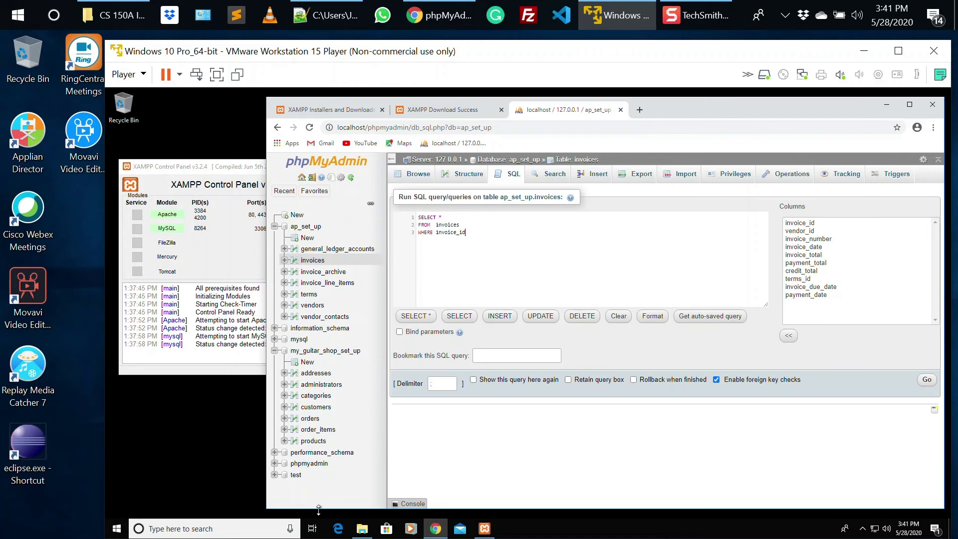
Close the phpMyAdmin tab and reopen phpMyAdmin in a new tab from the XAMPP dashboard at localhost
{"action": "left_click", "coordinate": [623, 109]}
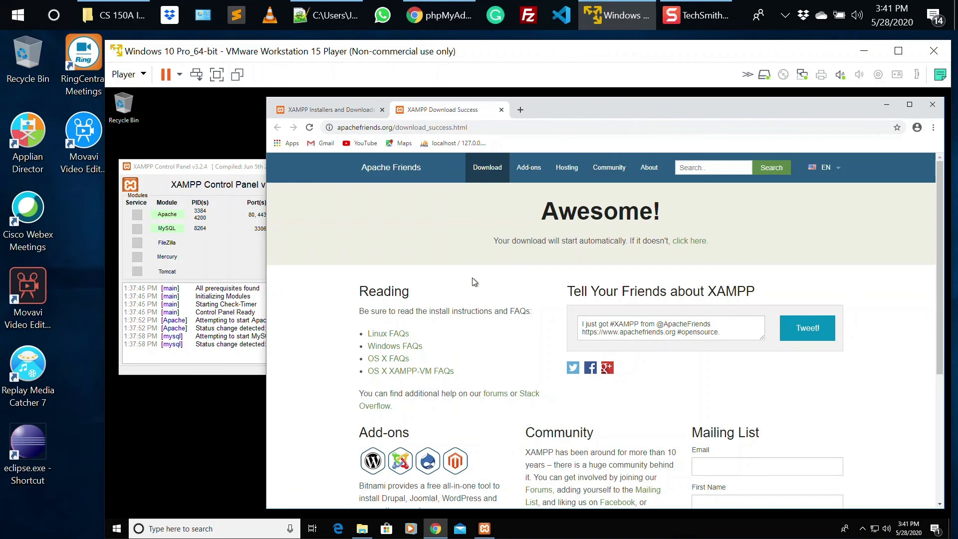
{"action": "left_click", "coordinate": [519, 111]}
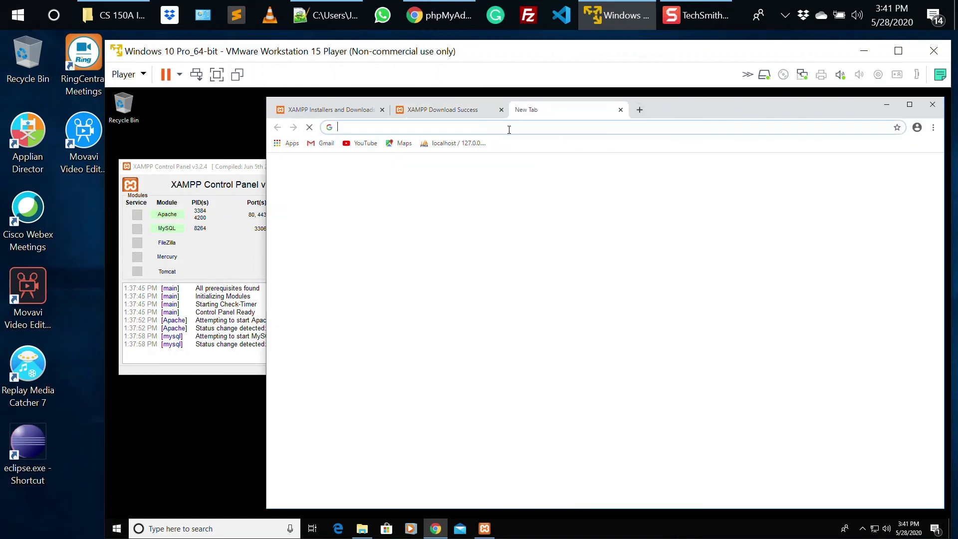
{"action": "type", "text": "lo"}
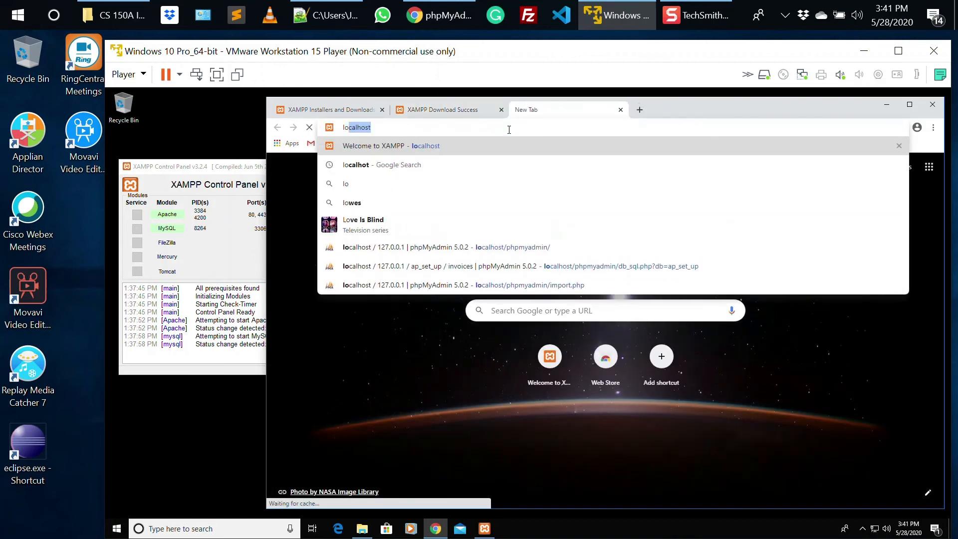
{"action": "key", "text": "Return"}
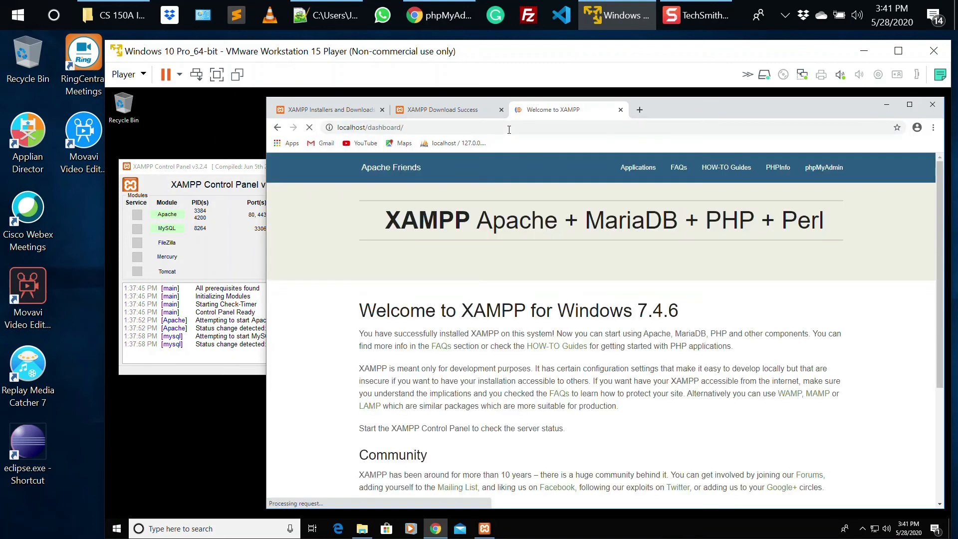
{"action": "left_click", "coordinate": [823, 172]}
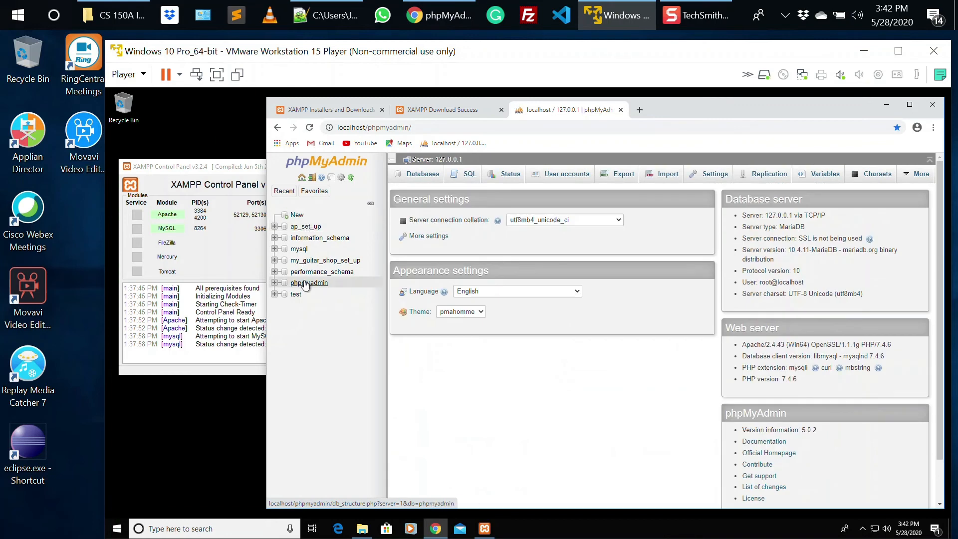
Examine the tables of the ap_set_up database and open the server's list of databases
{"action": "left_click", "coordinate": [305, 229]}
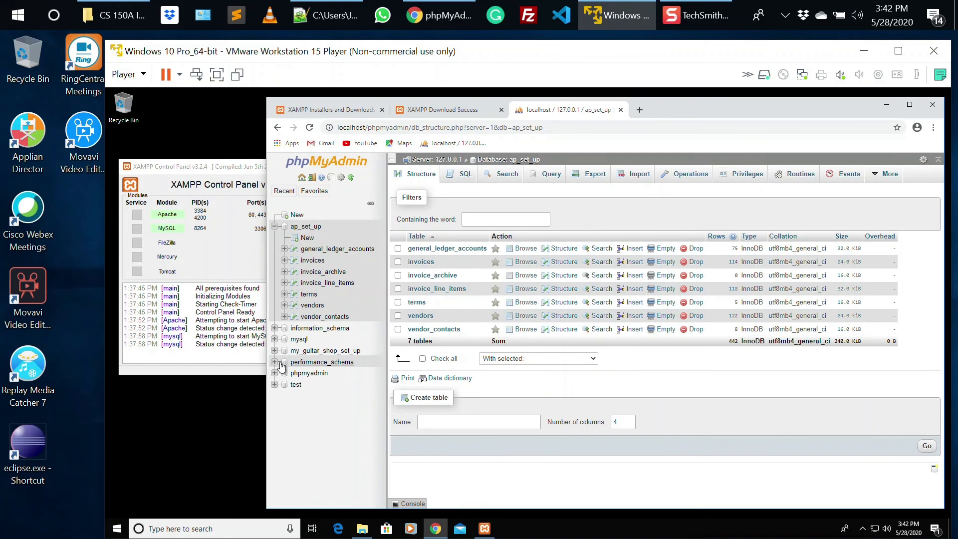
{"action": "left_click", "coordinate": [275, 228]}
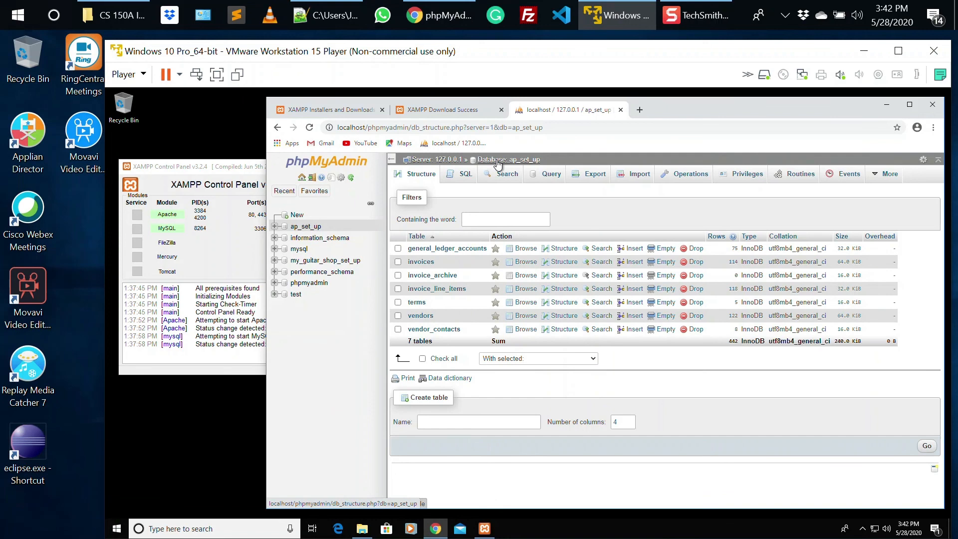
{"action": "left_click", "coordinate": [428, 160]}
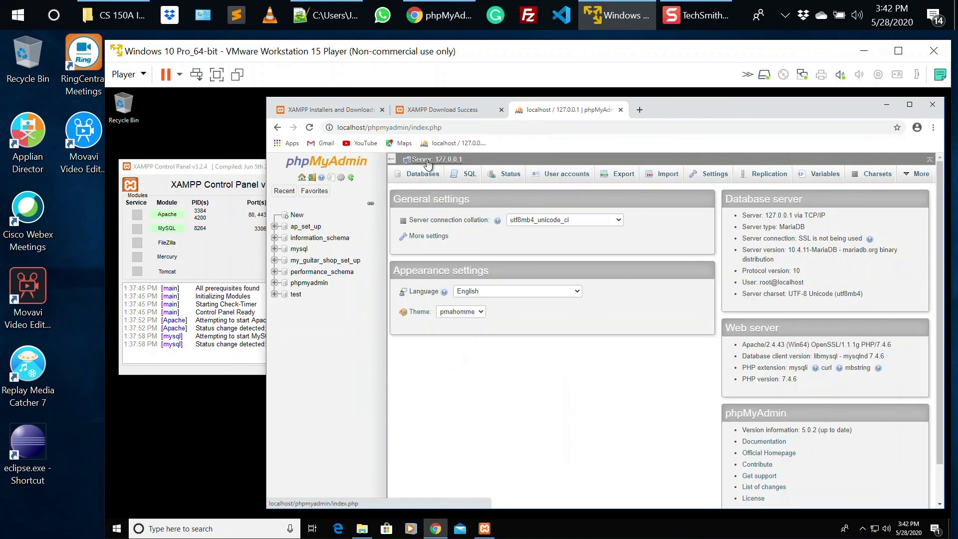
{"action": "left_click", "coordinate": [424, 180]}
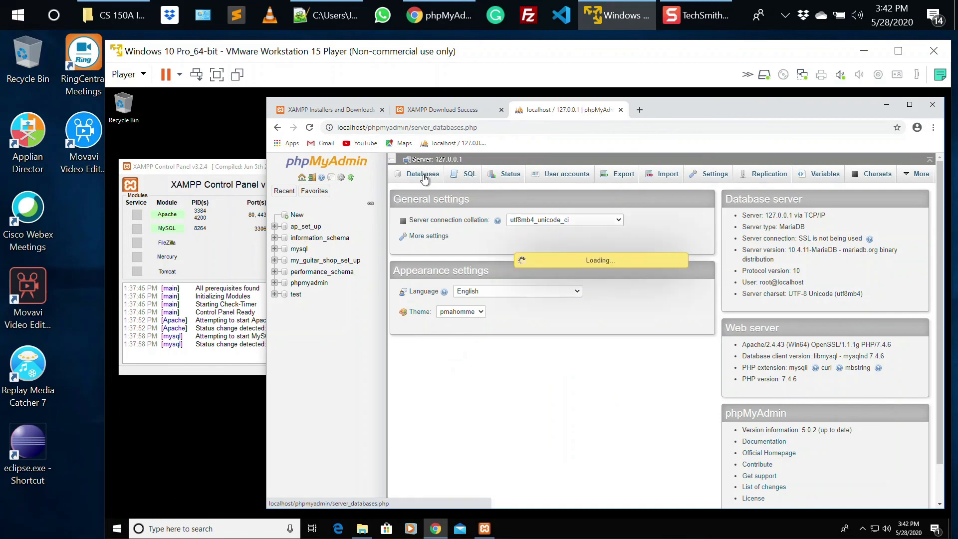
Select the ap_set_up and my_guitar_shop_set_up databases, start dropping them, and cancel at the confirmation
{"action": "left_click", "coordinate": [398, 281]}
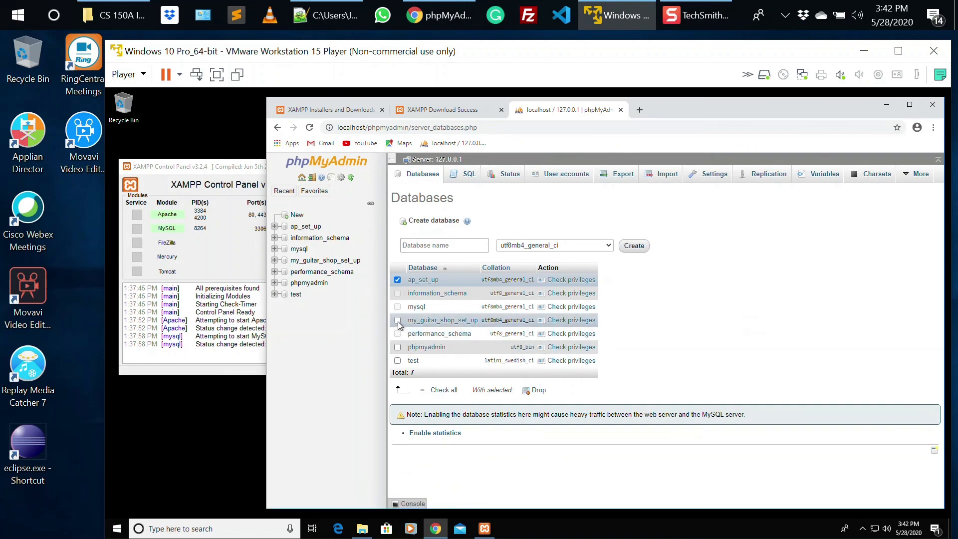
{"action": "left_click", "coordinate": [541, 394]}
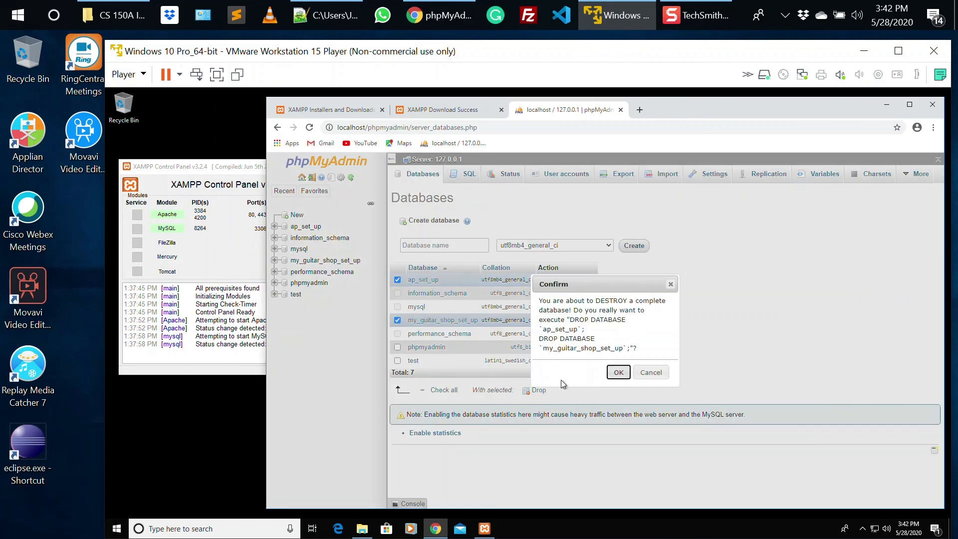
{"action": "left_click", "coordinate": [657, 376]}
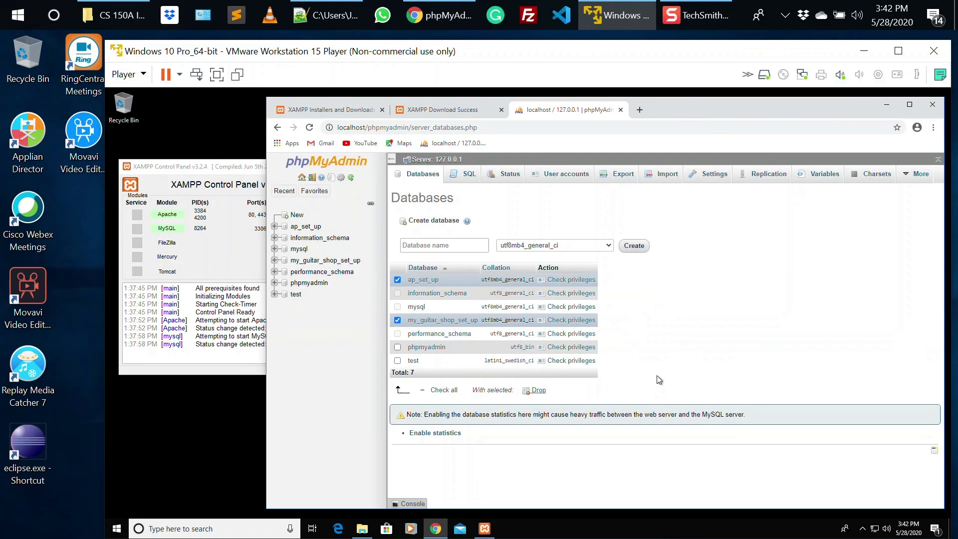